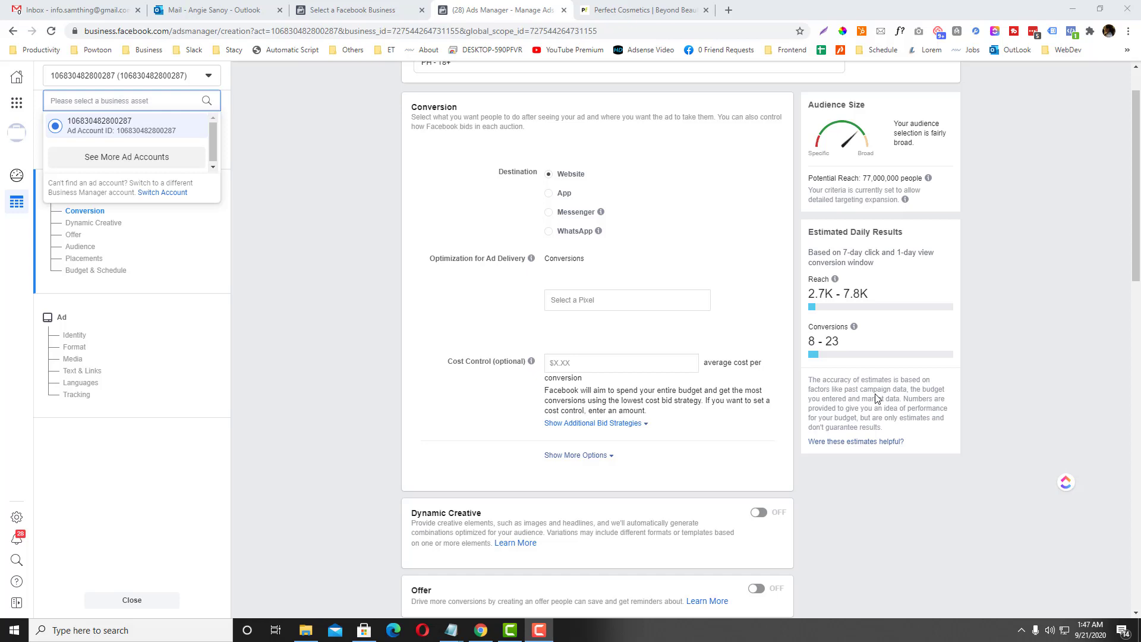
- Keep Wealth Secret as the business and show its ad account list with the account ID
click(350, 8)
click(487, 11)
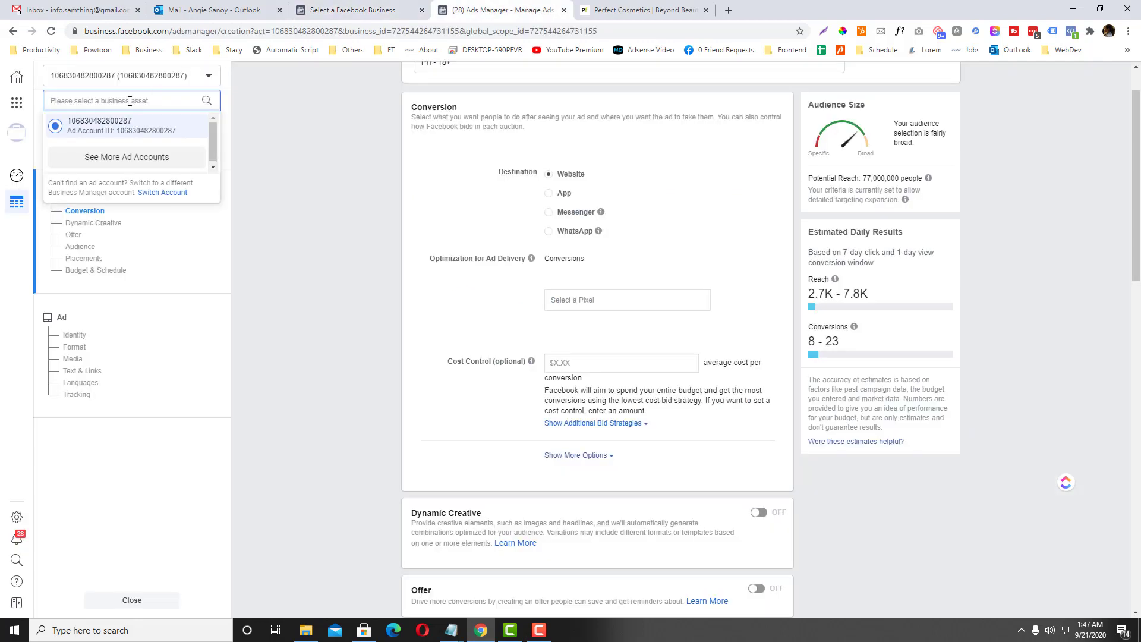
click(17, 136)
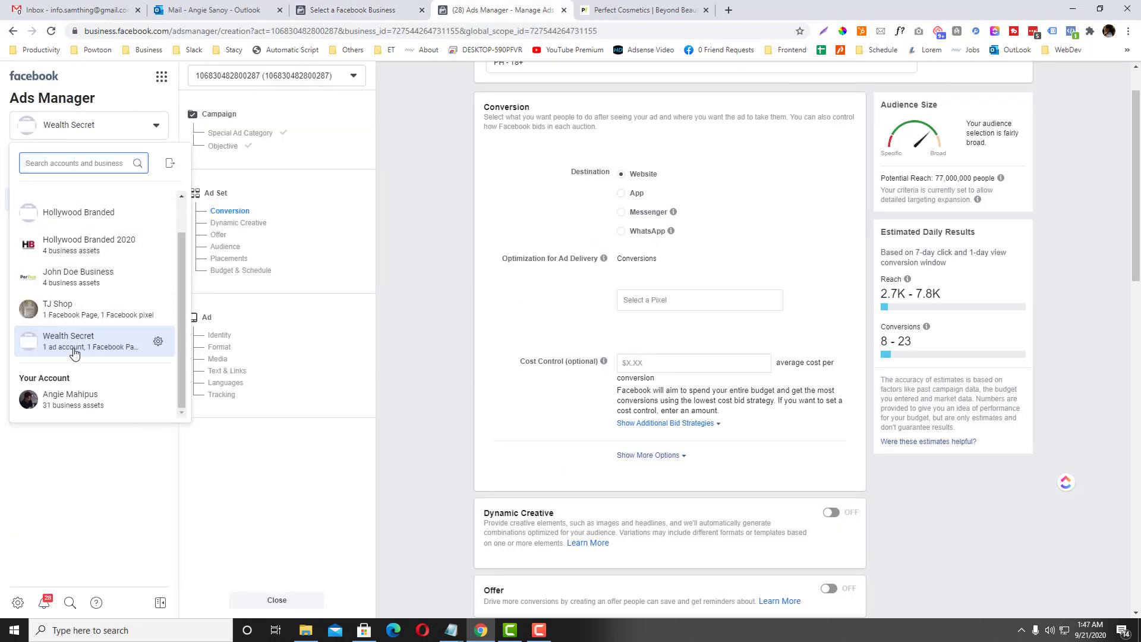
click(416, 307)
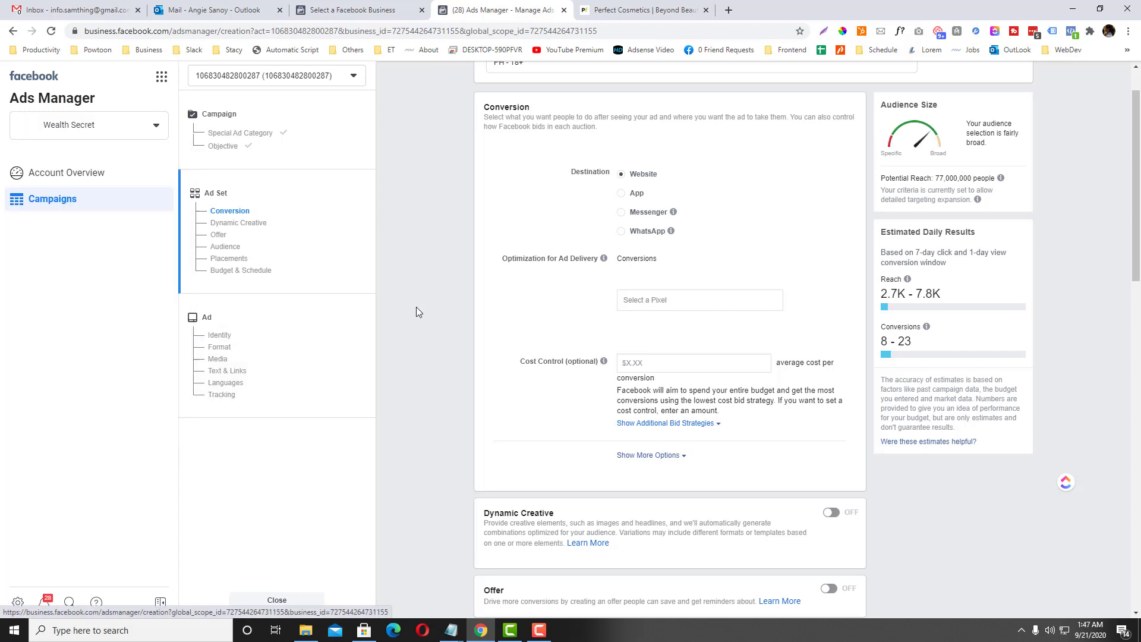
click(332, 83)
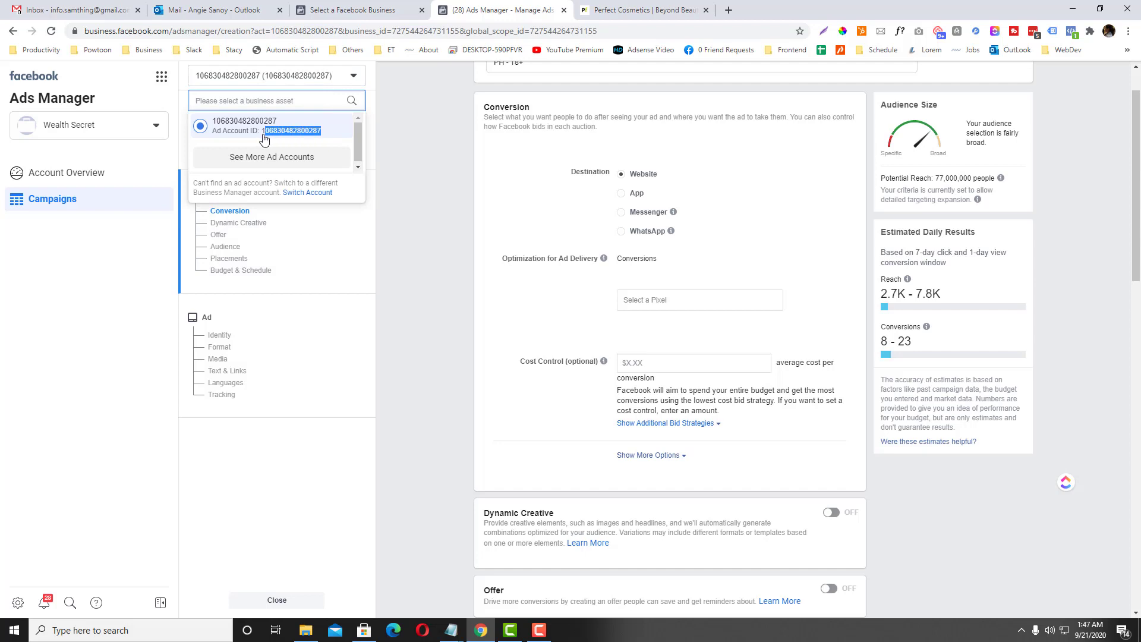
- Copy the ad account ID onto a new first line in the Notepad note
mouse_move(322, 130)
mouse_down()
mouse_move(262, 130)
mouse_move(321, 137)
mouse_up()
mouse_move(451, 629)
click(475, 574)
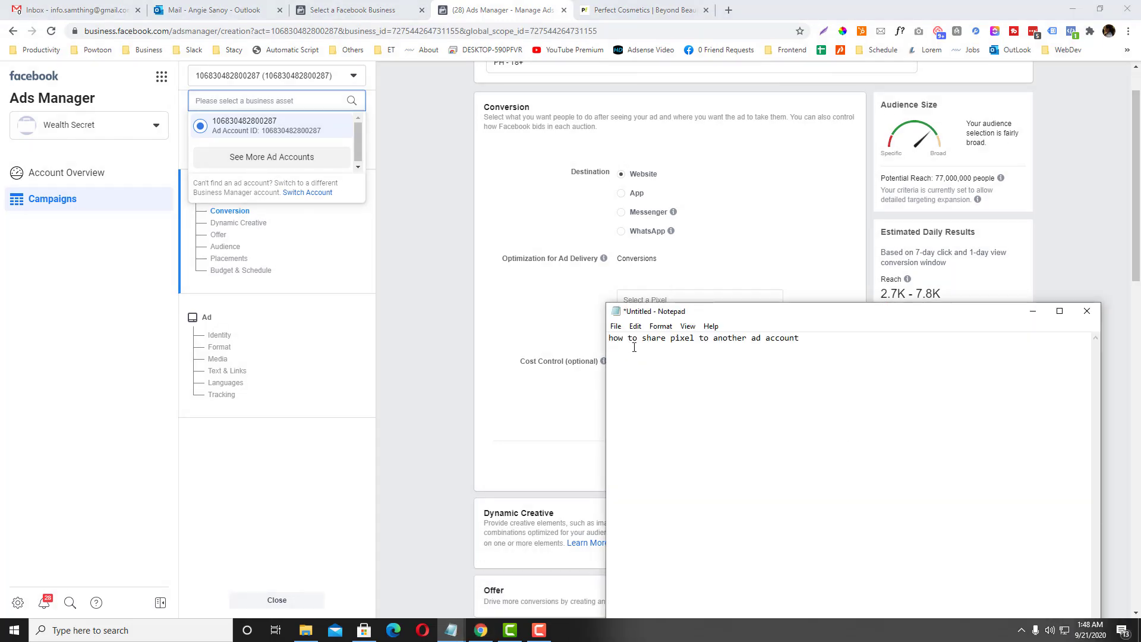
key(Return)
key(ctrl+v)
key(Return)
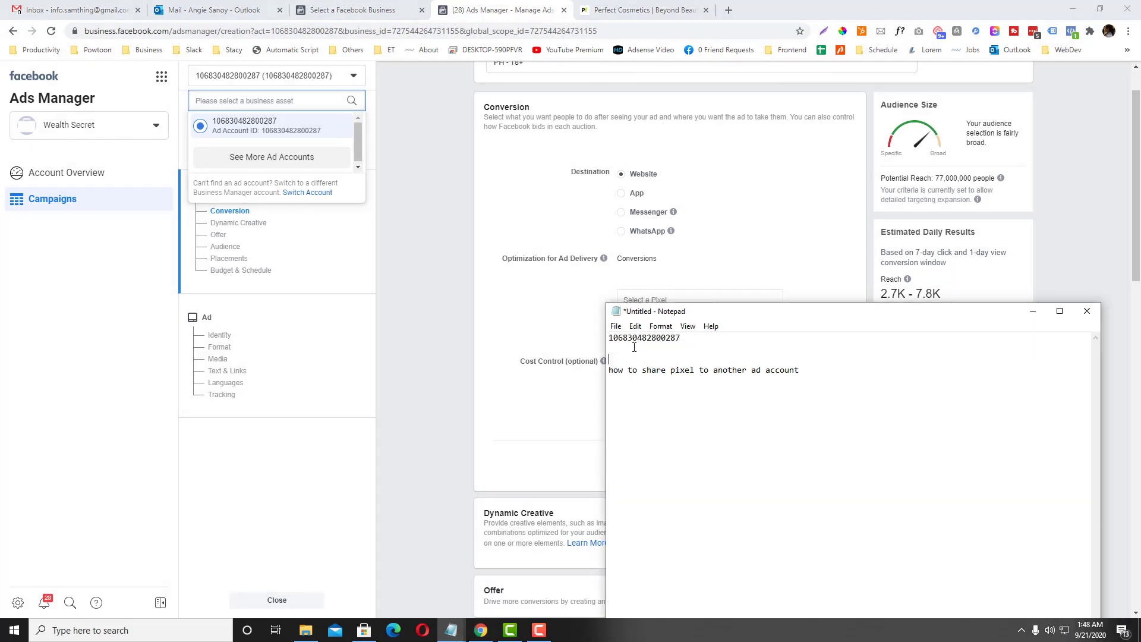
click(372, 15)
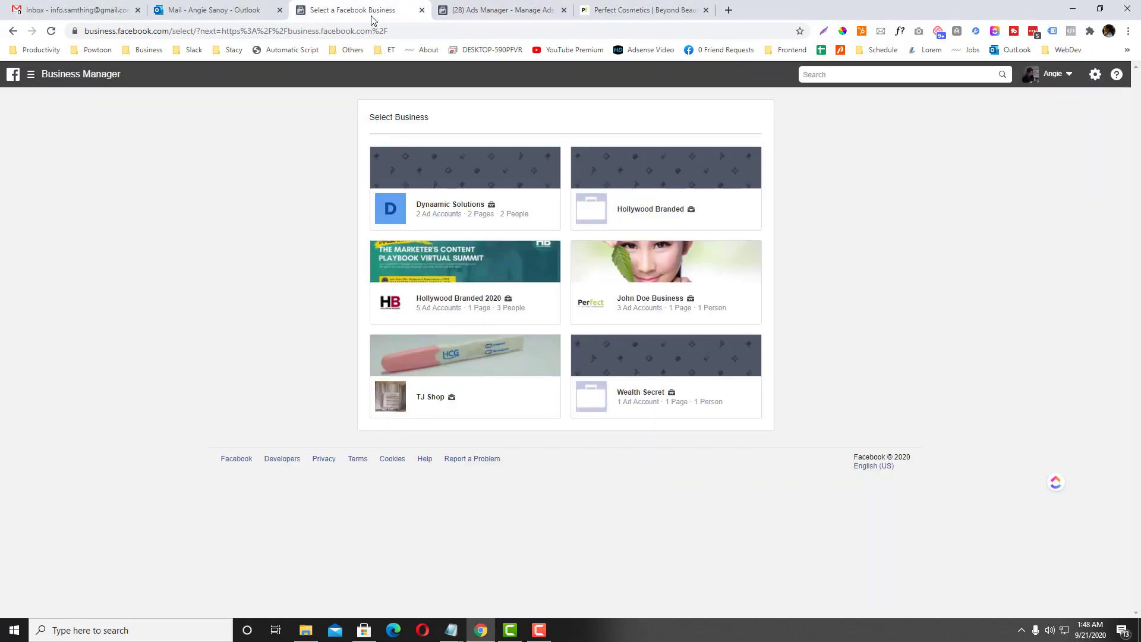
- Copy business.facebook.com from the Ads Manager address and load it in the Perfect Cosmetics tab
click(603, 10)
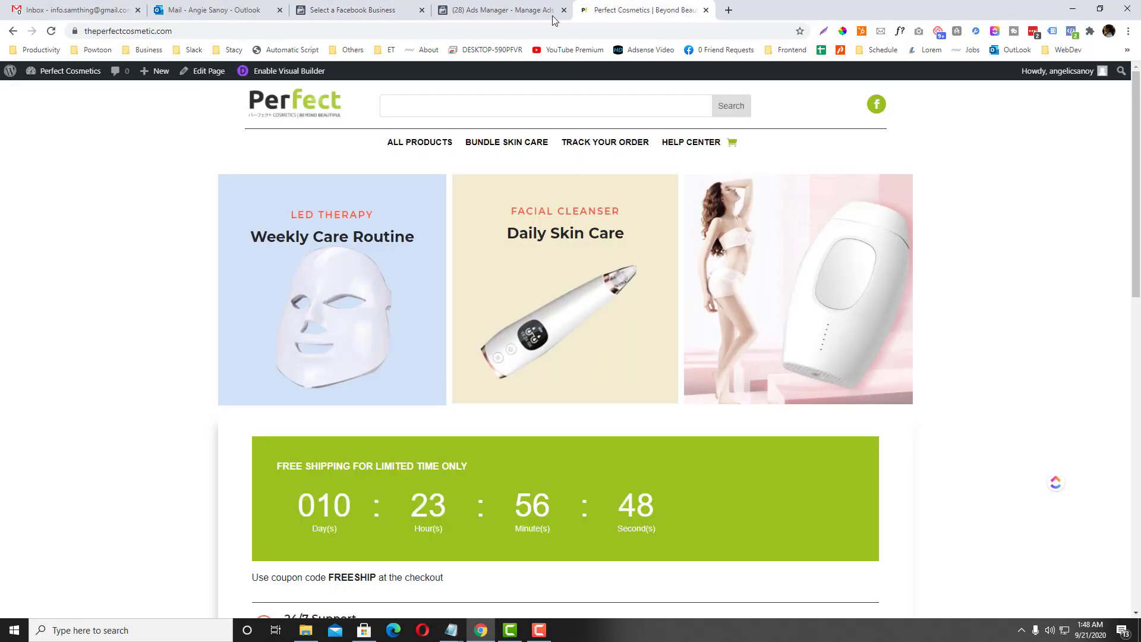
click(530, 10)
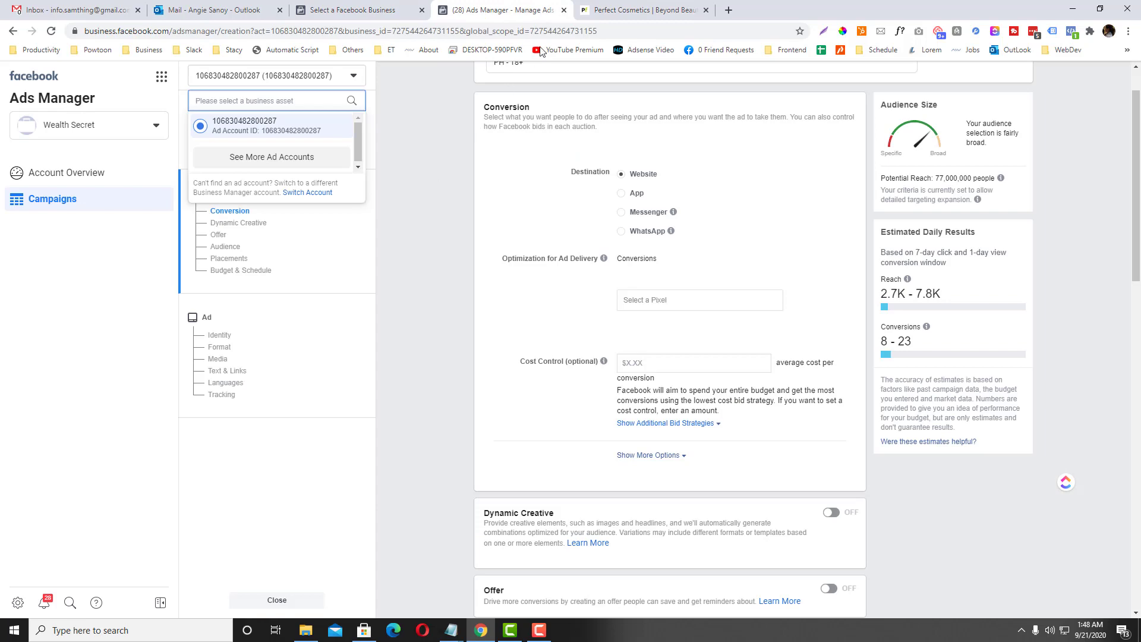
click(610, 8)
click(505, 11)
drag(172, 34, 84, 31)
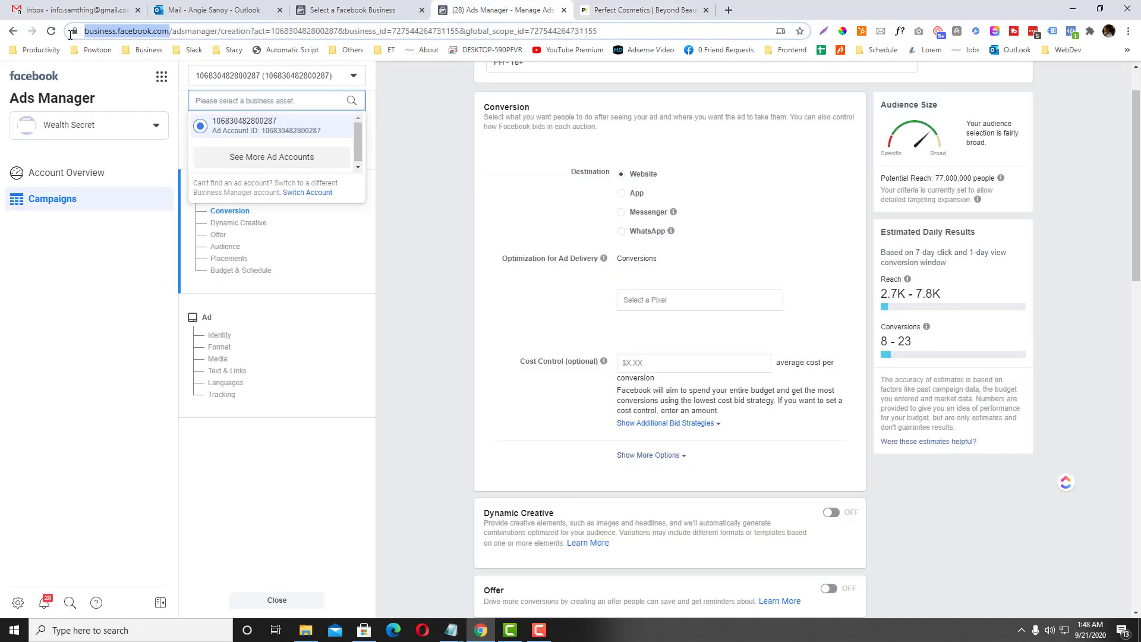
key(ctrl+c)
click(638, 10)
click(638, 25)
key(ctrl+v)
key(Return)
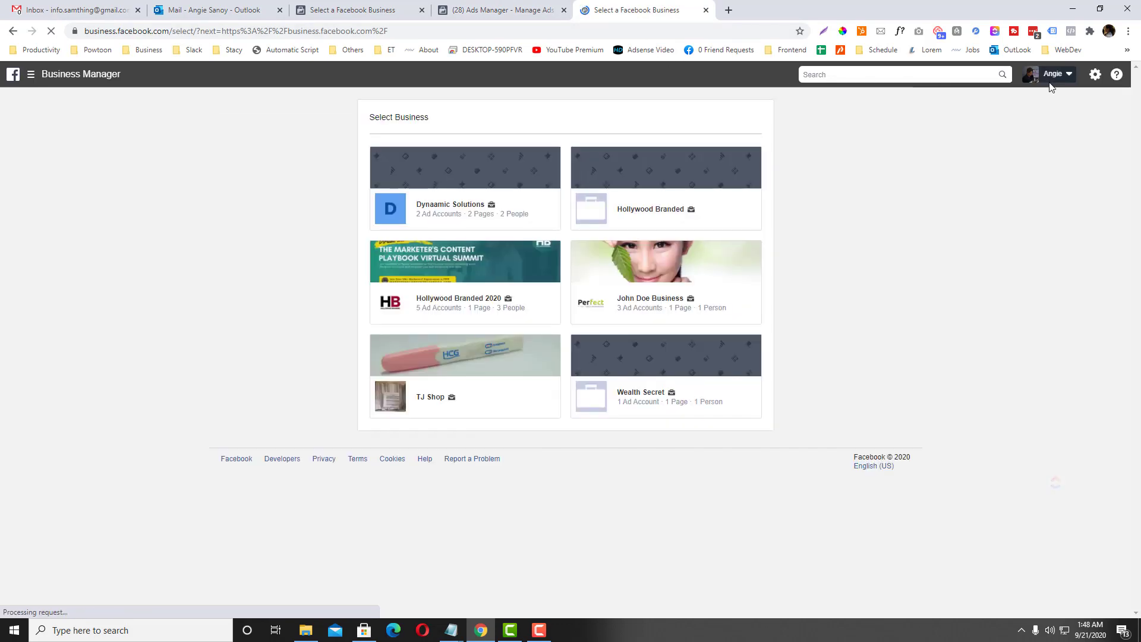
- Switch Business Manager to the Wealth Secret business from the business list
click(1052, 81)
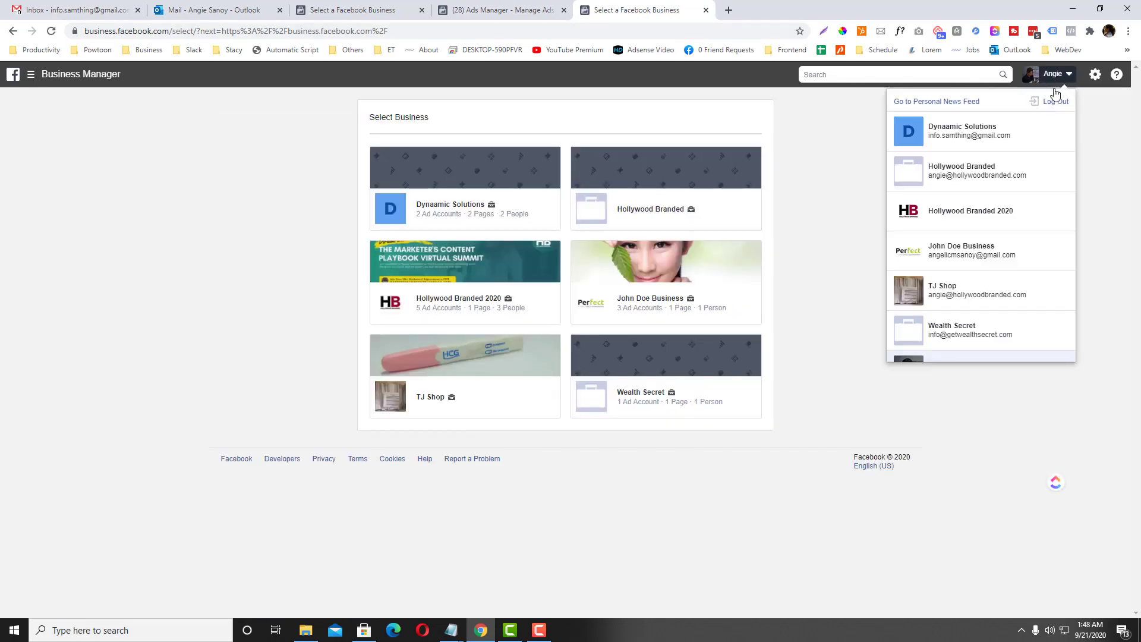
scroll(975, 323, down, 2)
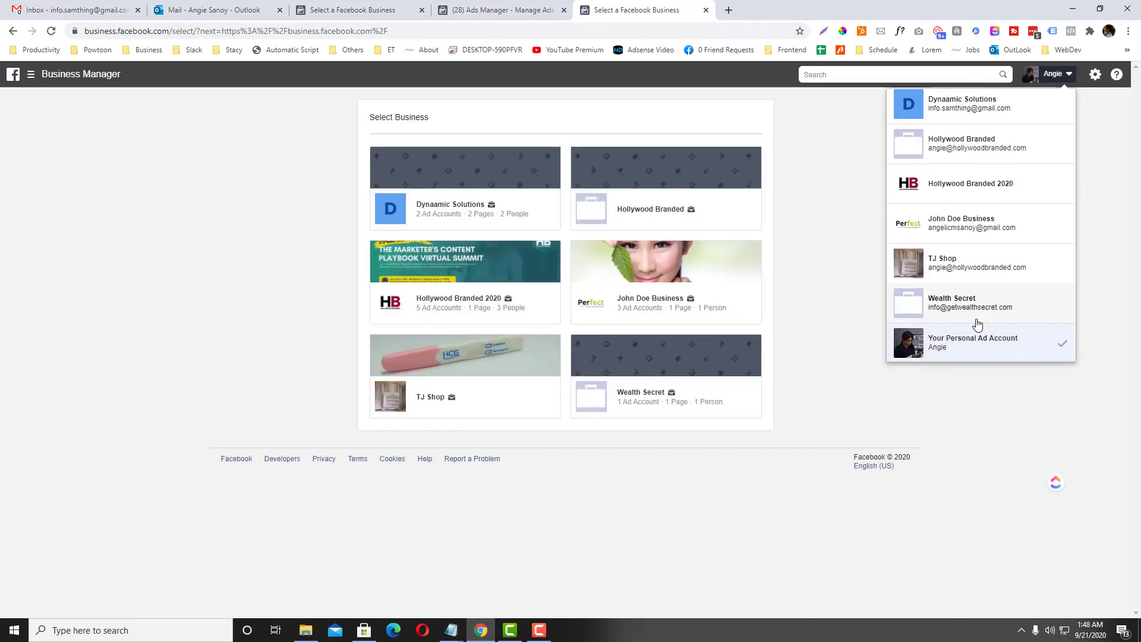
scroll(981, 268, up, 2)
scroll(981, 323, down, 1)
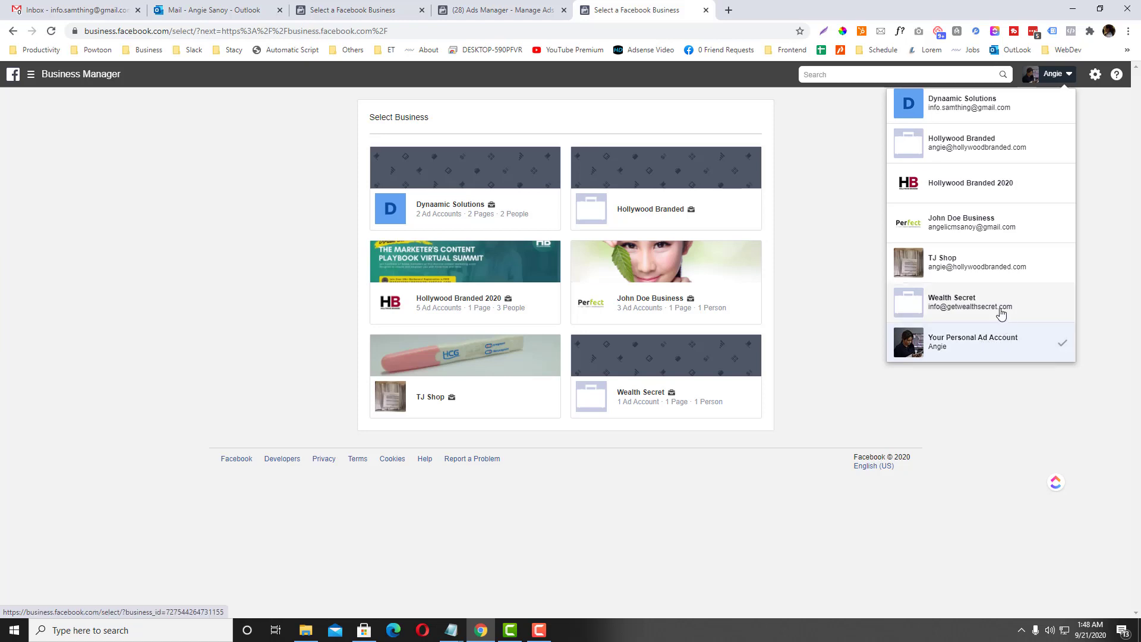
scroll(999, 199, up, 1)
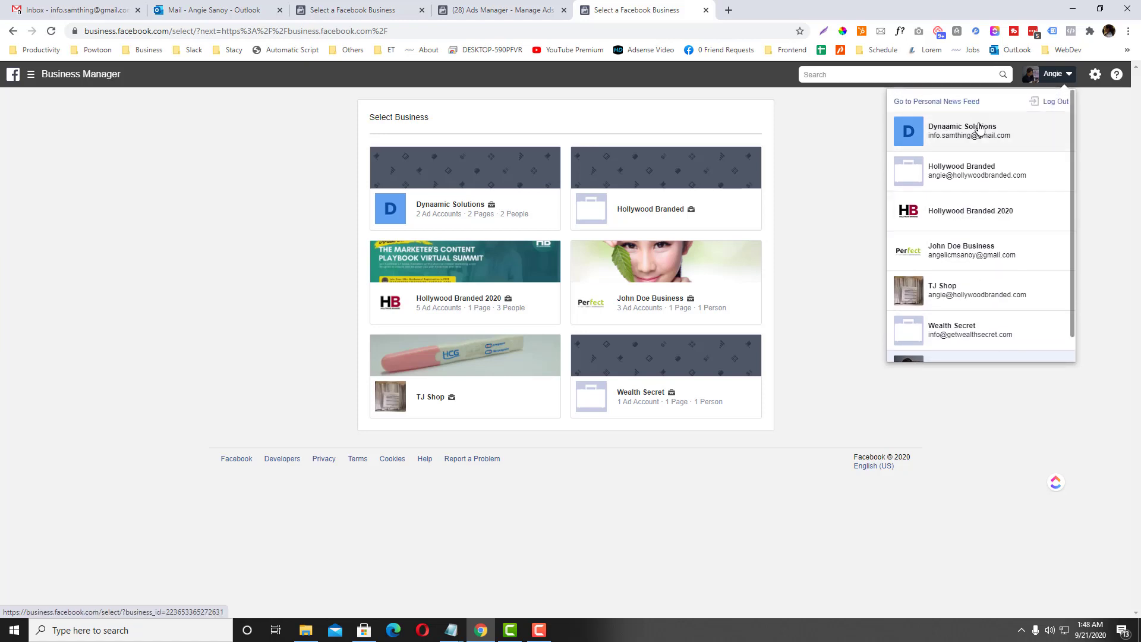
scroll(985, 283, down, 1)
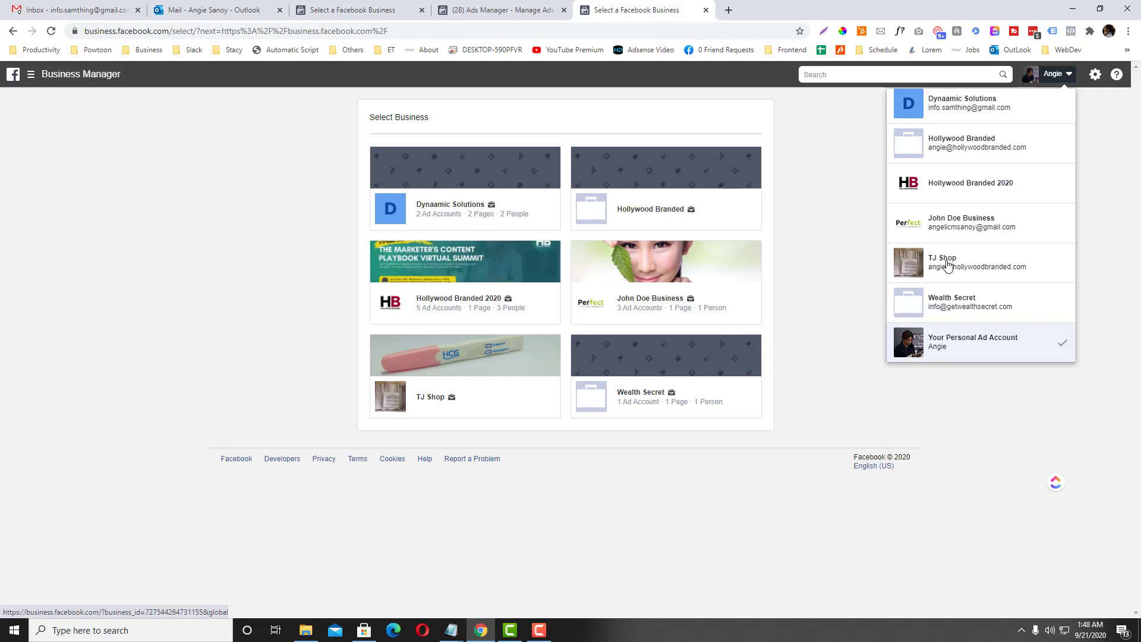
click(953, 311)
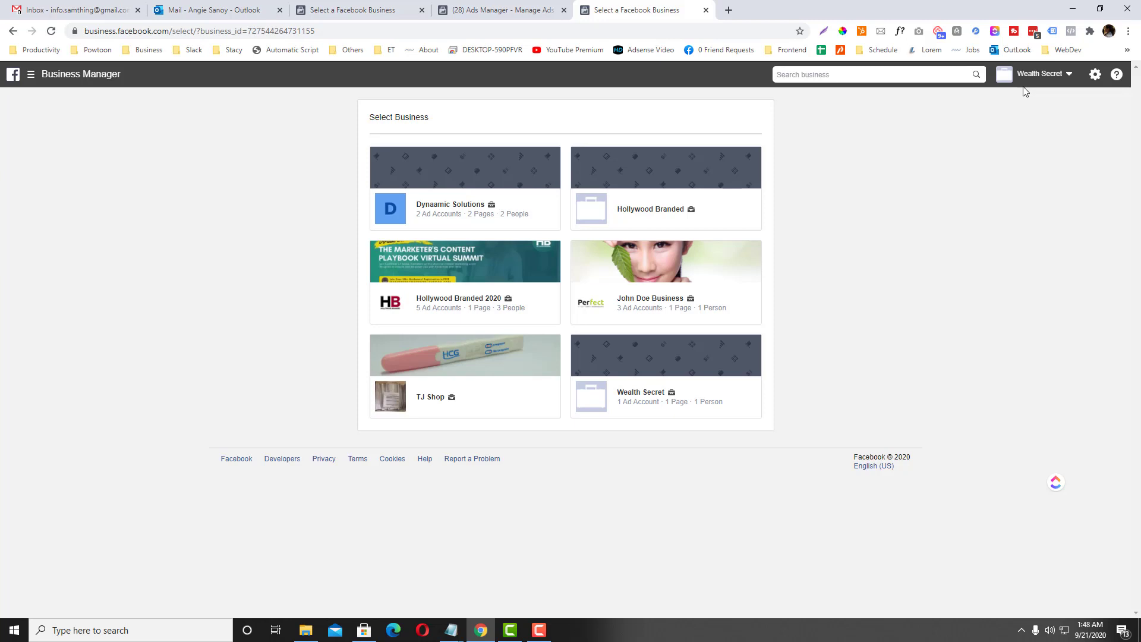
click(31, 74)
- Open Wealth Secret's Ads Manager account list and compare its ID with the Notepad ID
click(75, 148)
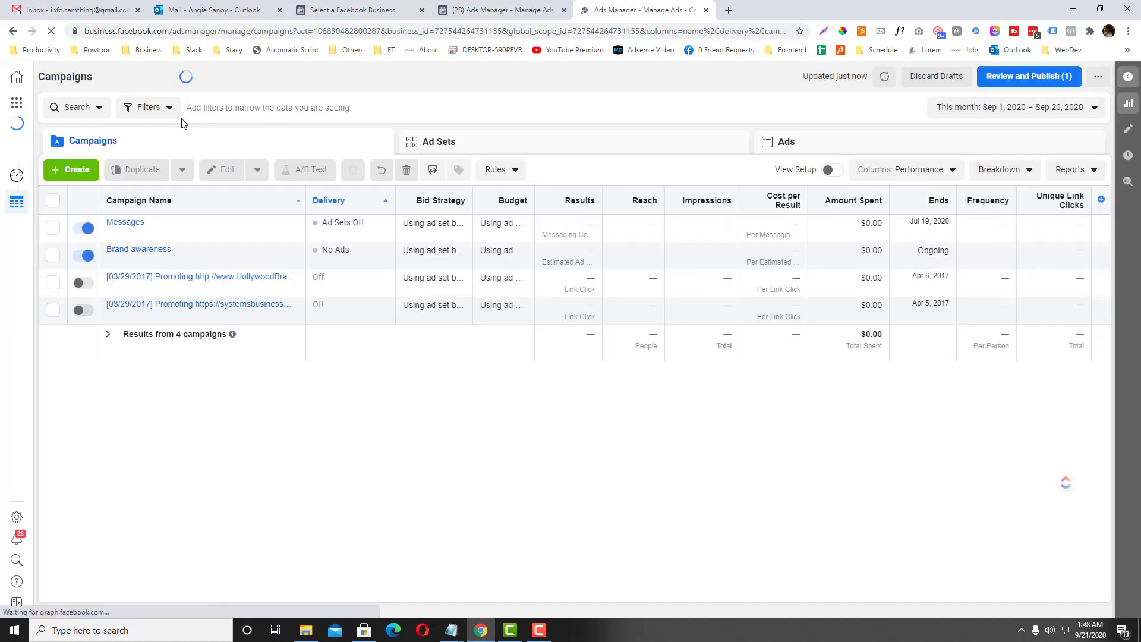
click(191, 79)
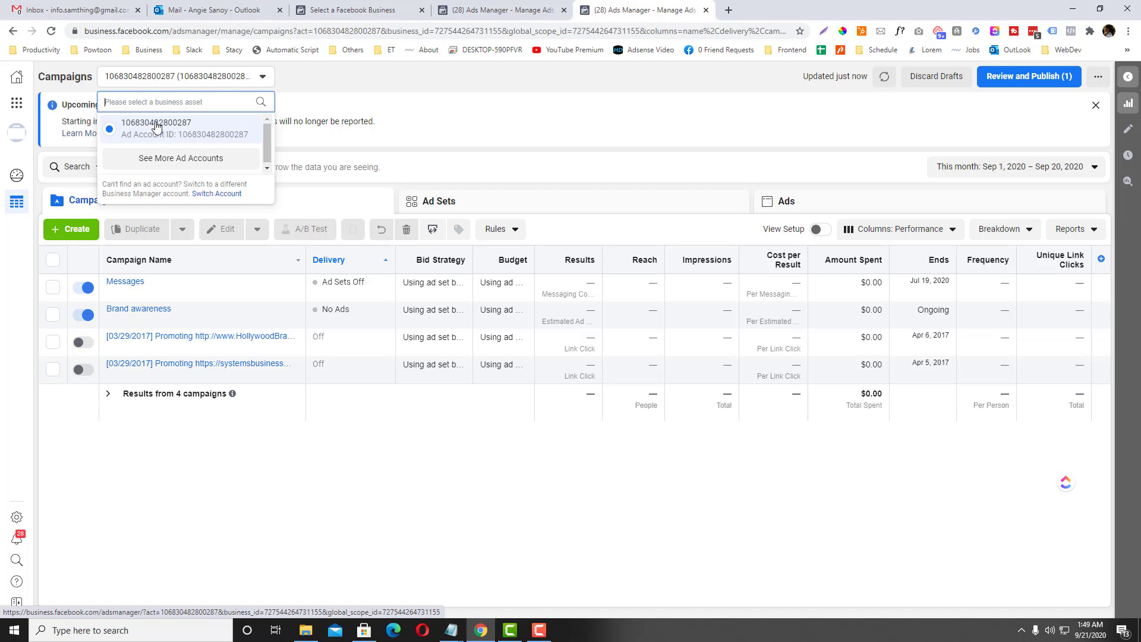
click(527, 591)
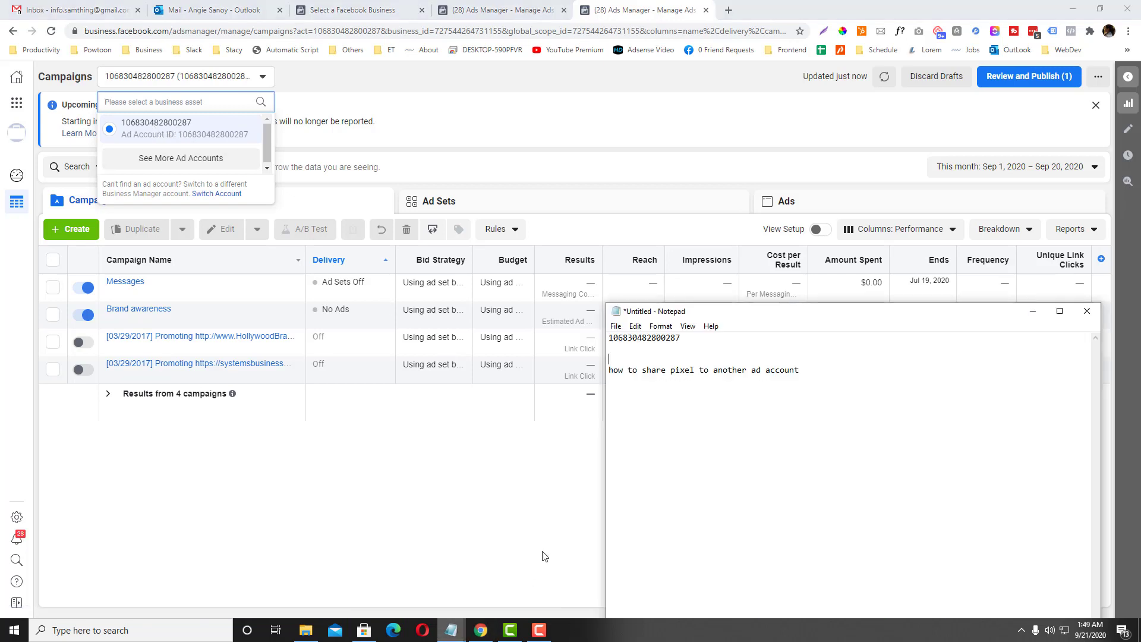
drag(681, 338, 600, 337)
click(442, 8)
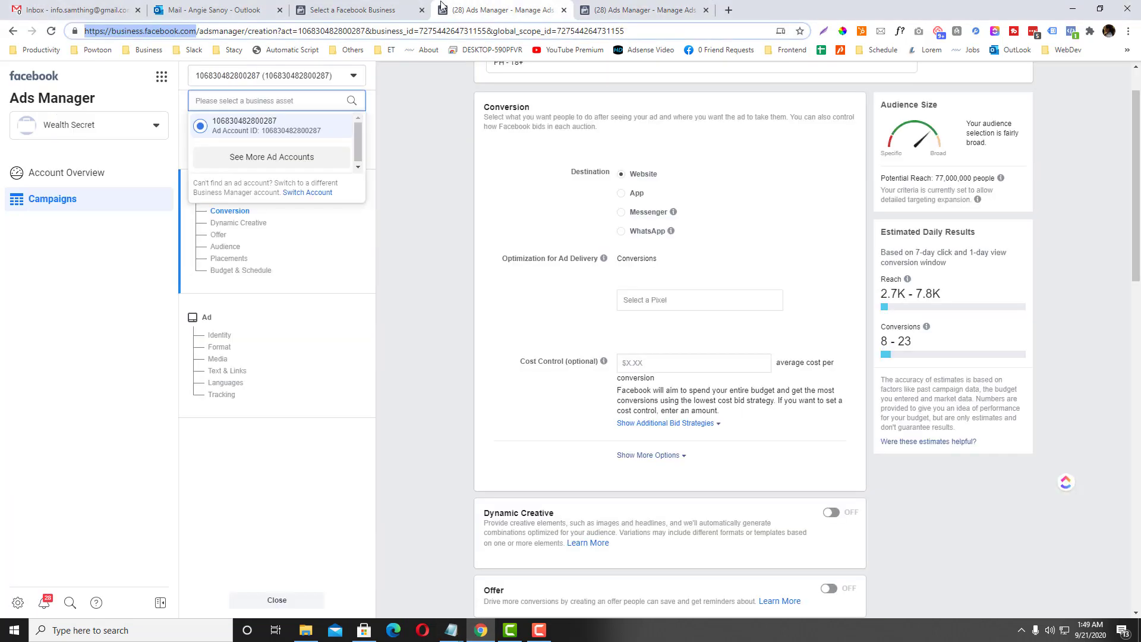
click(605, 8)
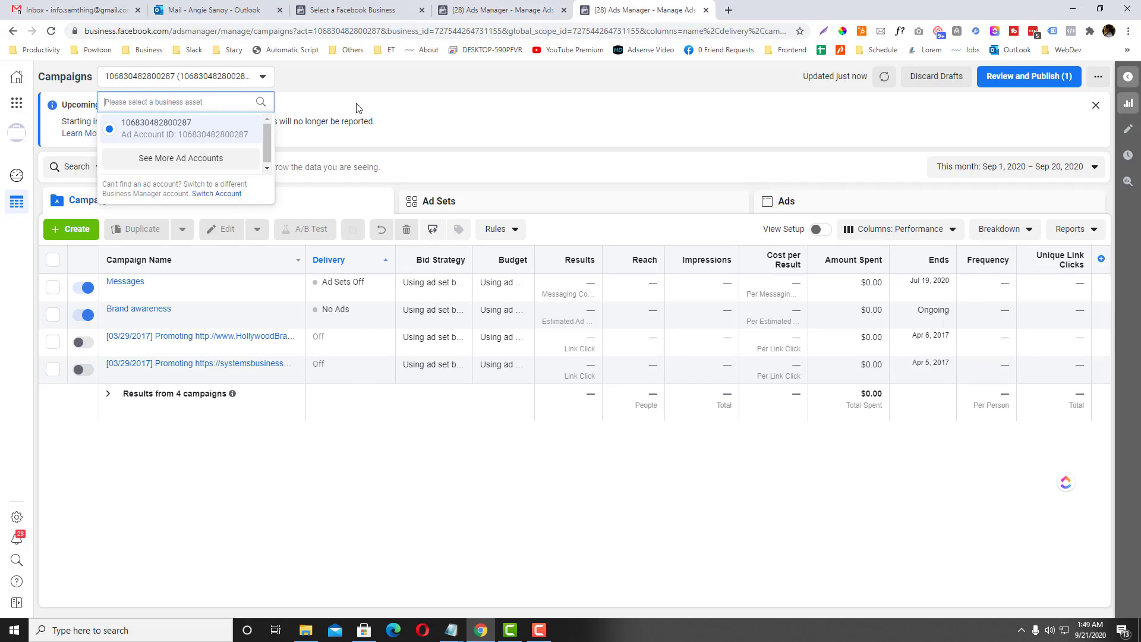
click(493, 9)
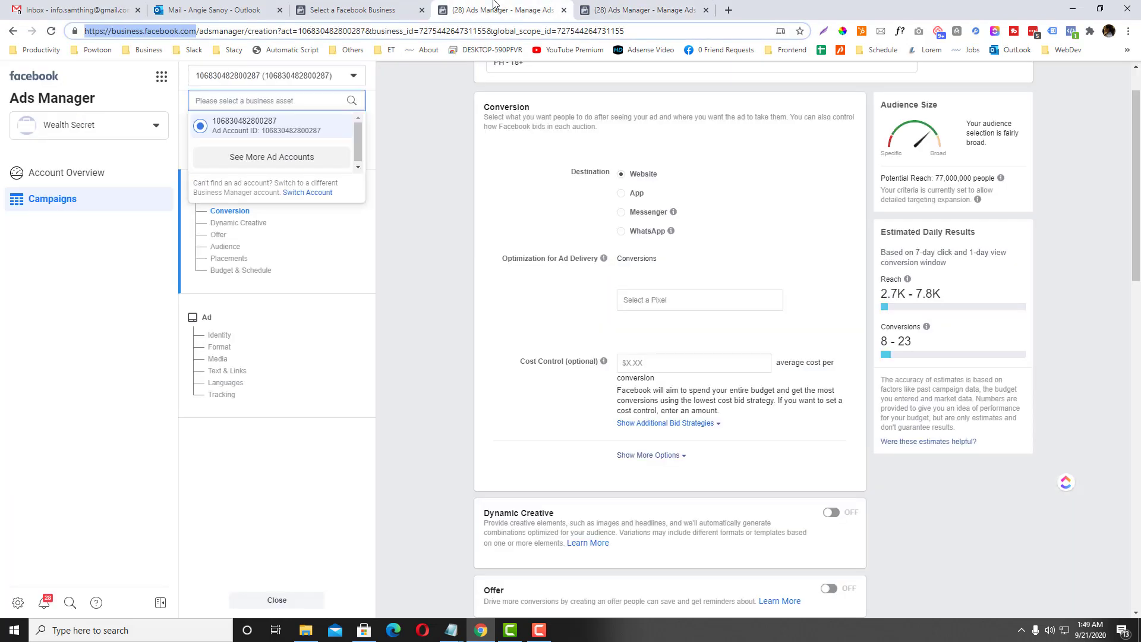
click(356, 9)
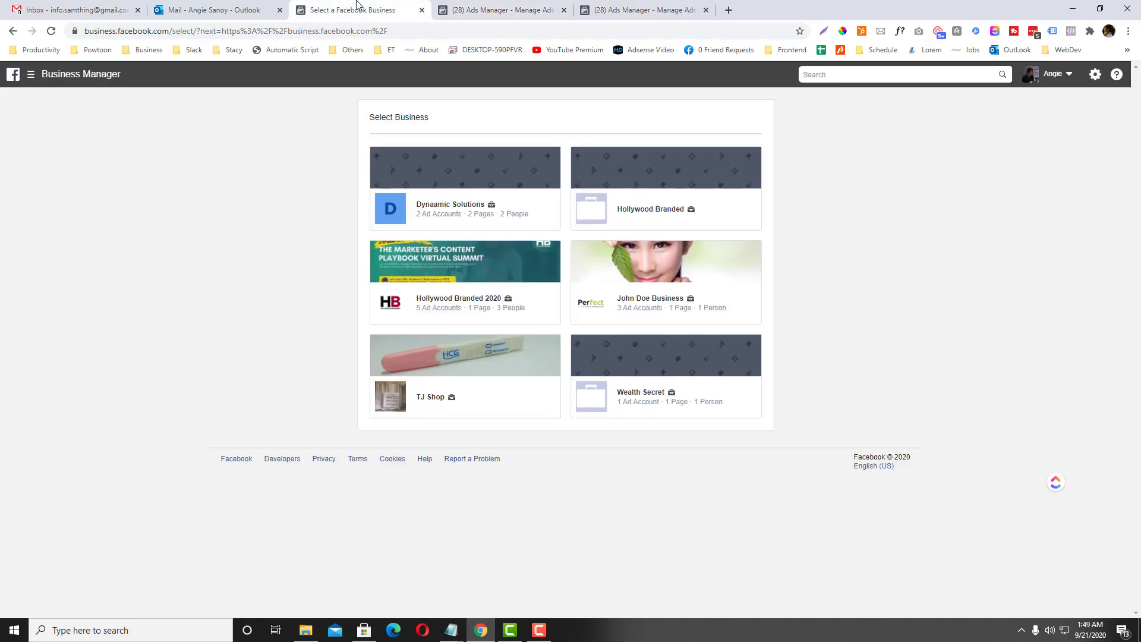
- Open John Doe Business's Business Settings and expand Data Sources in the sidebar
click(651, 305)
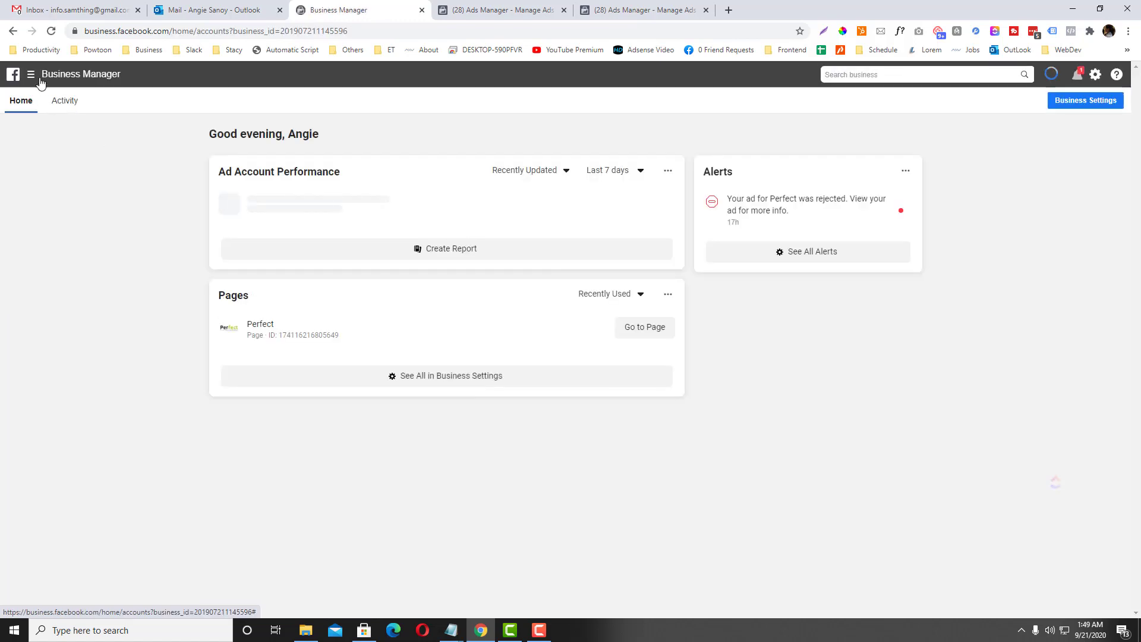
click(32, 74)
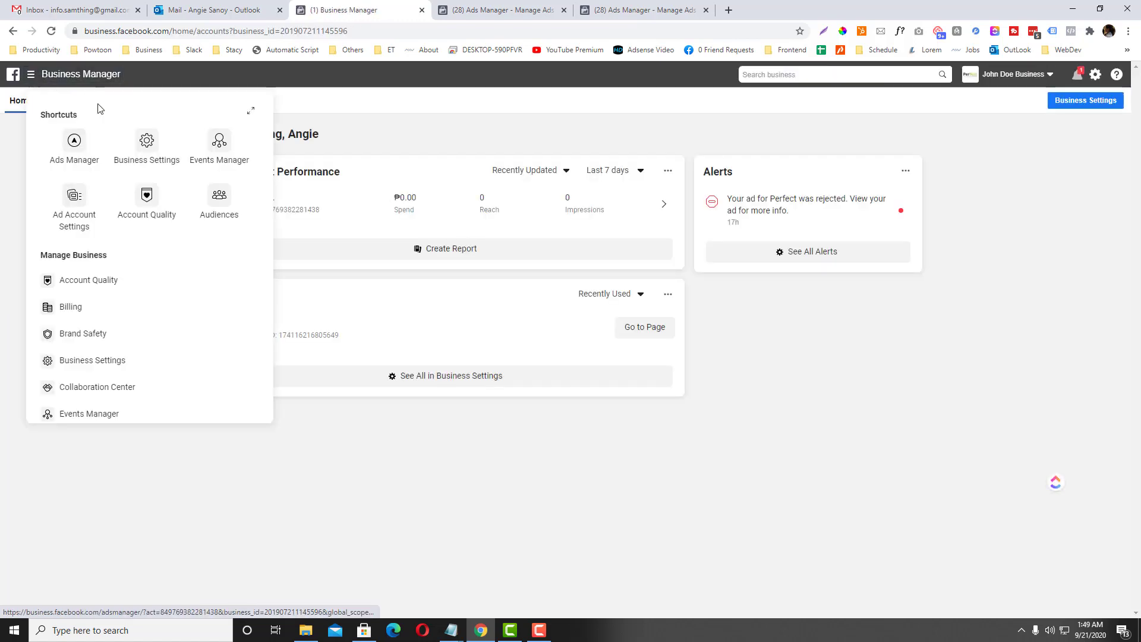
click(148, 156)
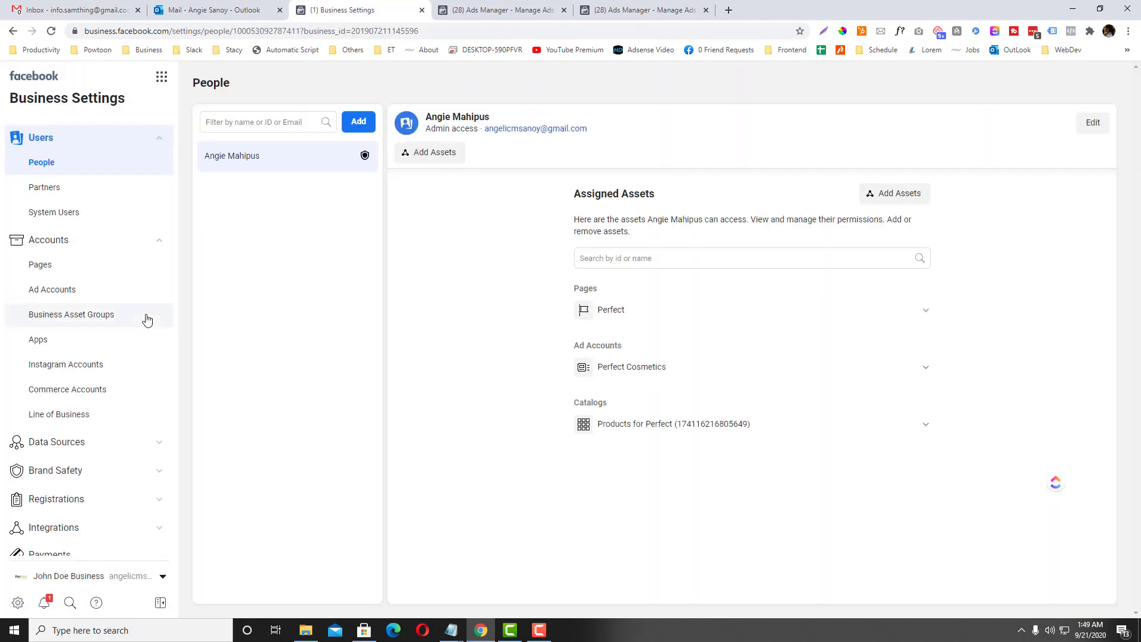
scroll(146, 320, down, 3)
click(148, 300)
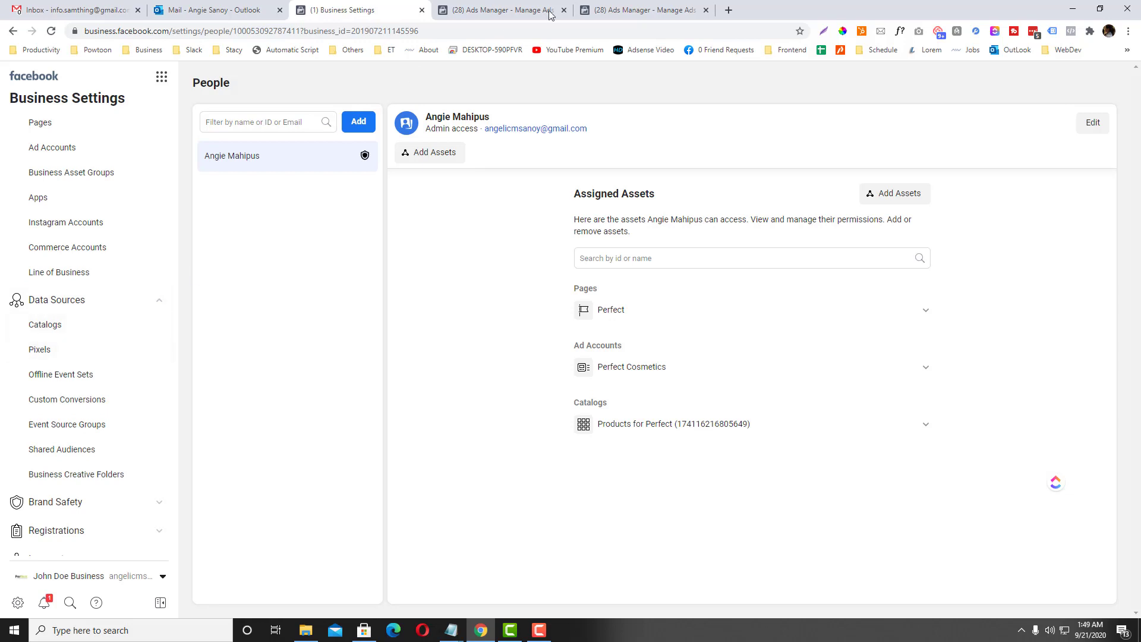
scroll(133, 313, up, 2)
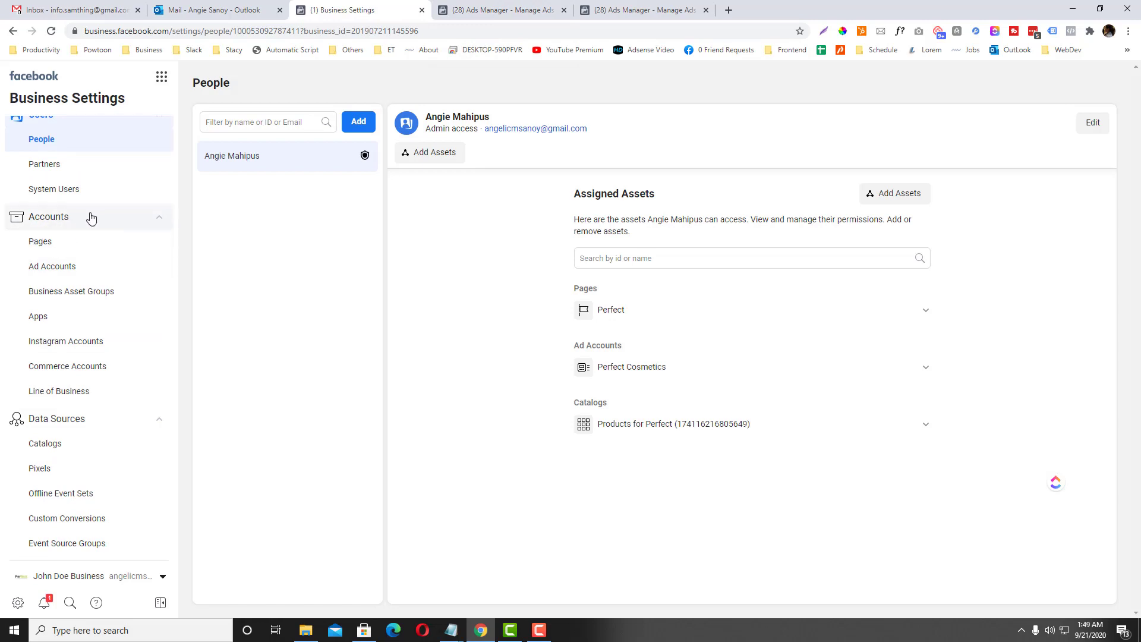
- Start a Request Access to an Ad Account and paste the ad account ID from Notepad
click(75, 266)
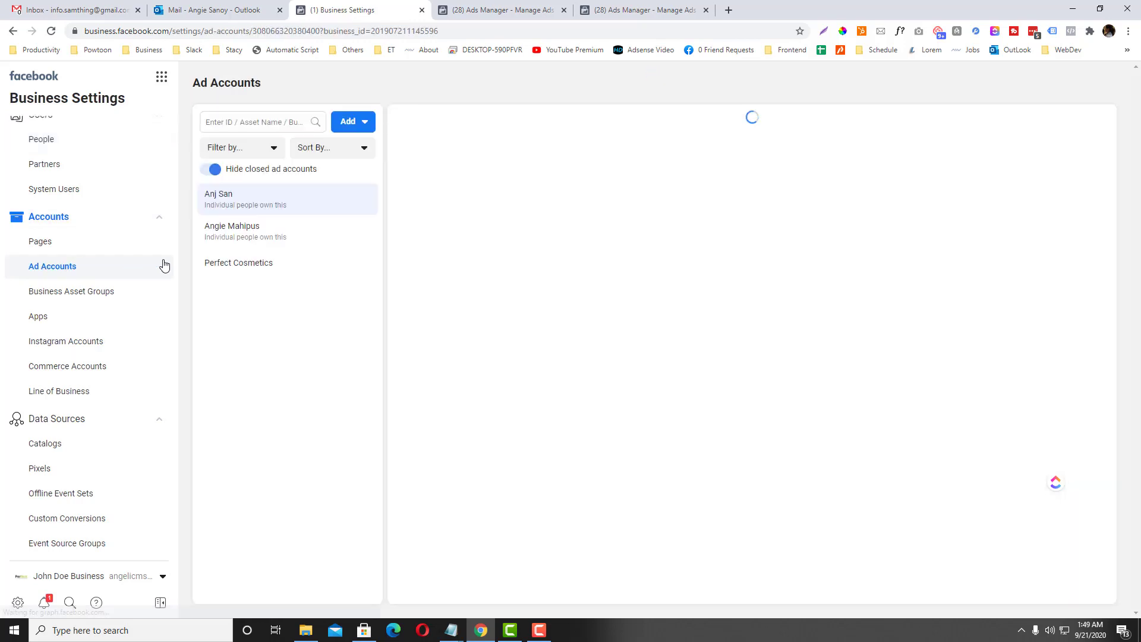
click(349, 124)
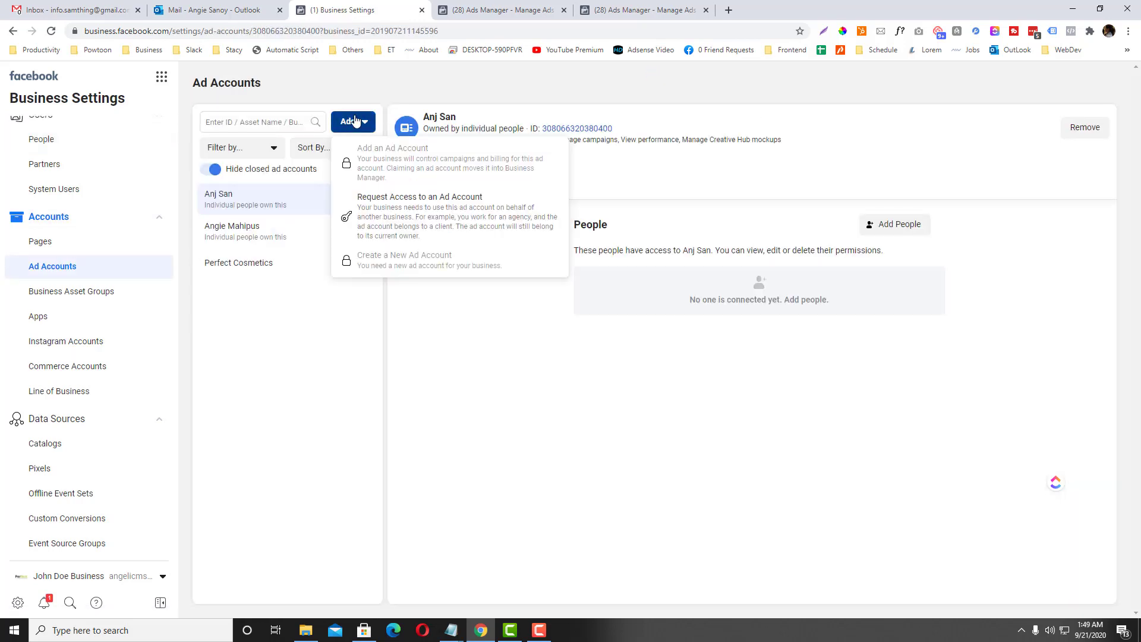
click(378, 202)
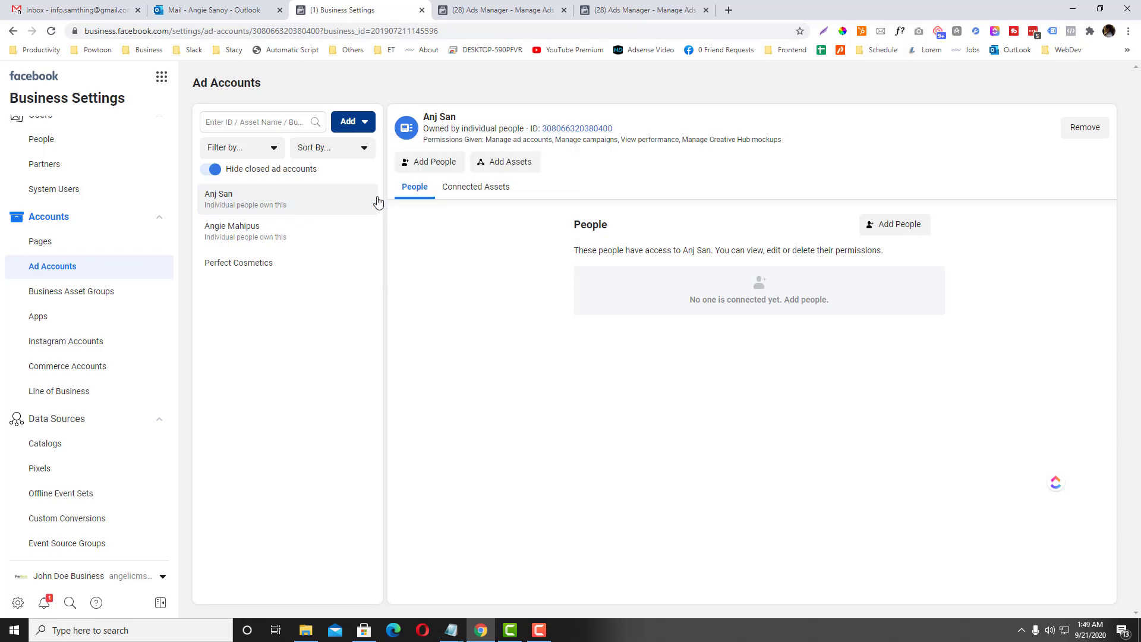
mouse_move(464, 633)
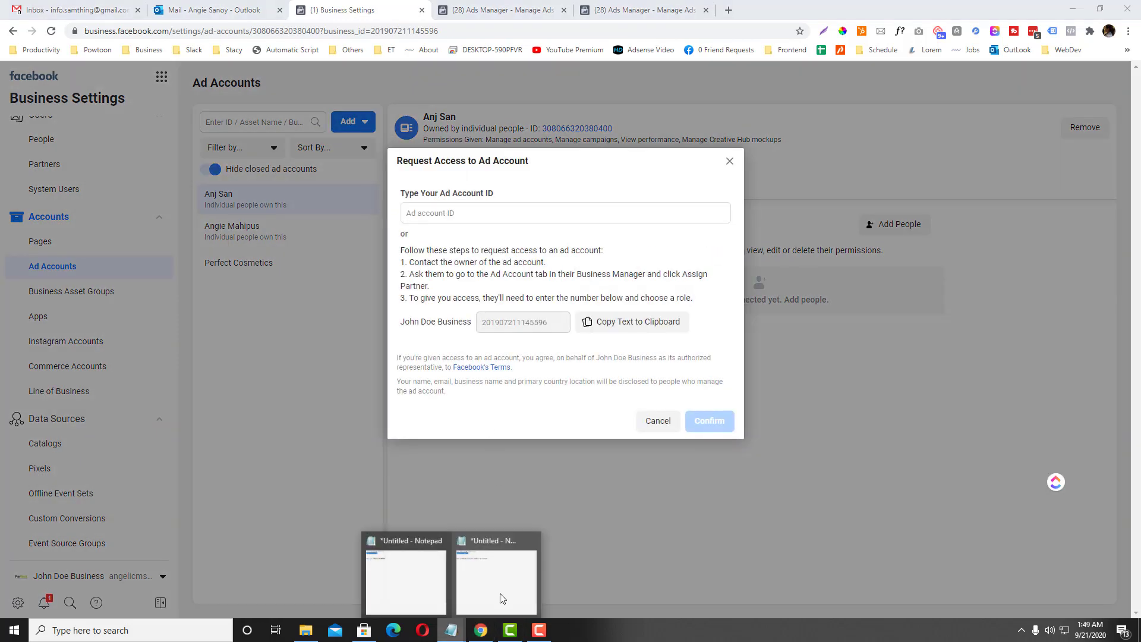
click(499, 594)
drag(681, 337, 604, 343)
key(ctrl+c)
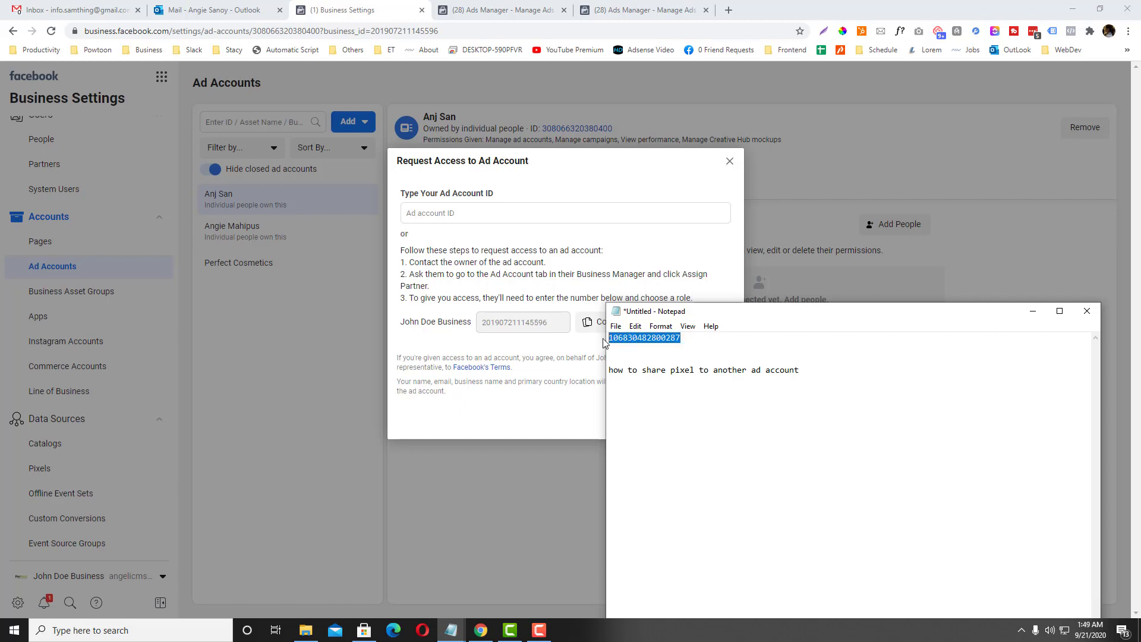
click(474, 212)
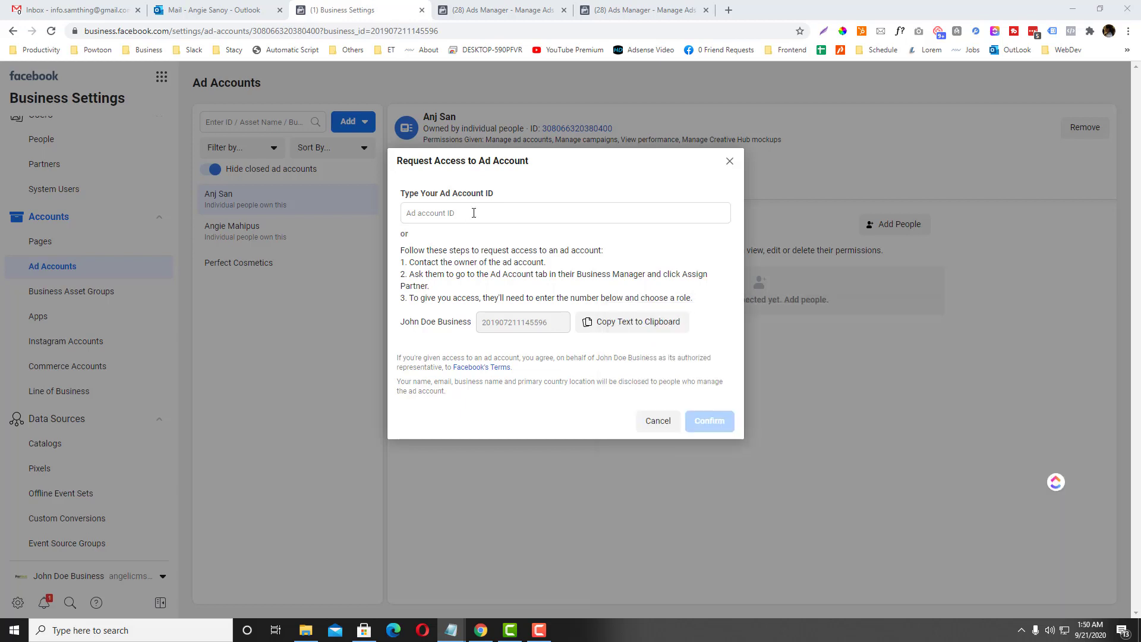
key(ctrl+v)
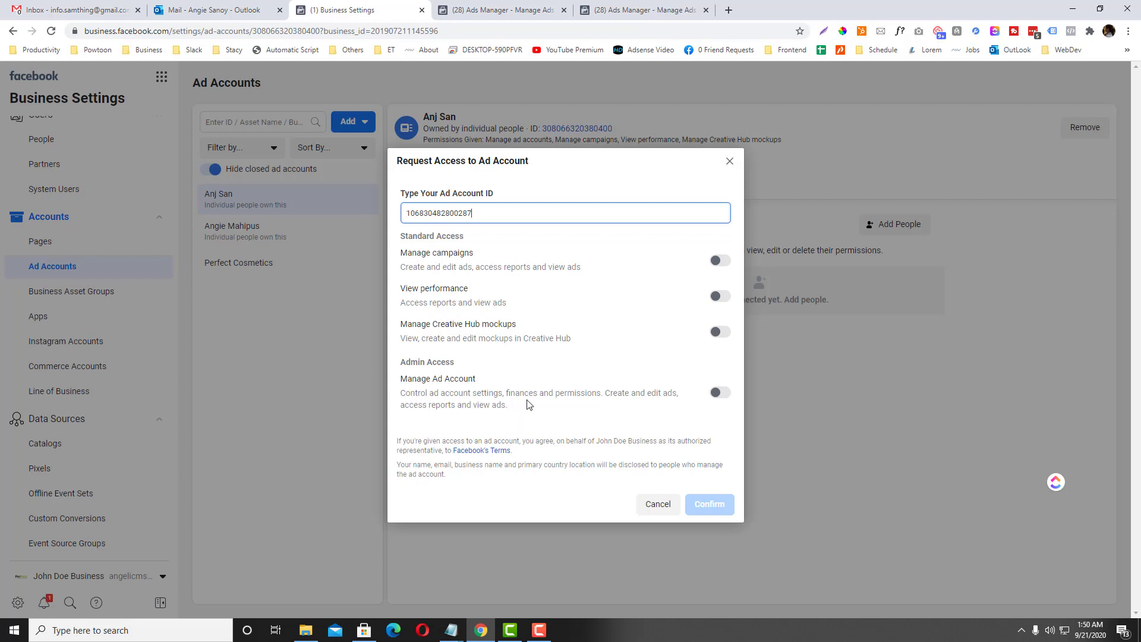
- Set the requested permission to Manage campaigns instead of admin access
click(720, 393)
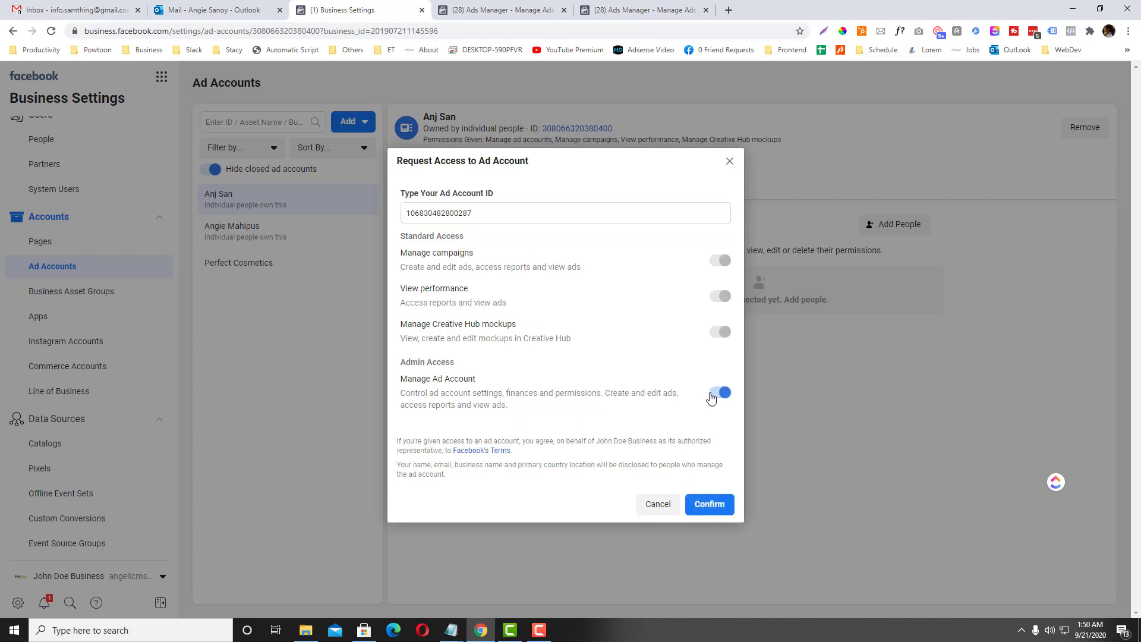
click(720, 394)
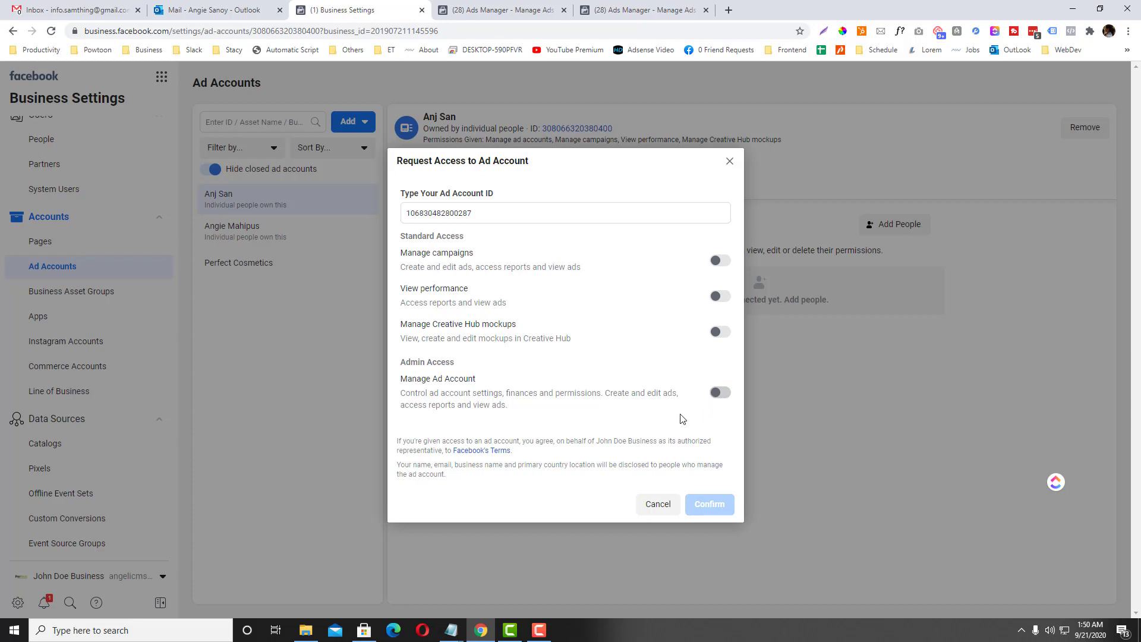
click(719, 296)
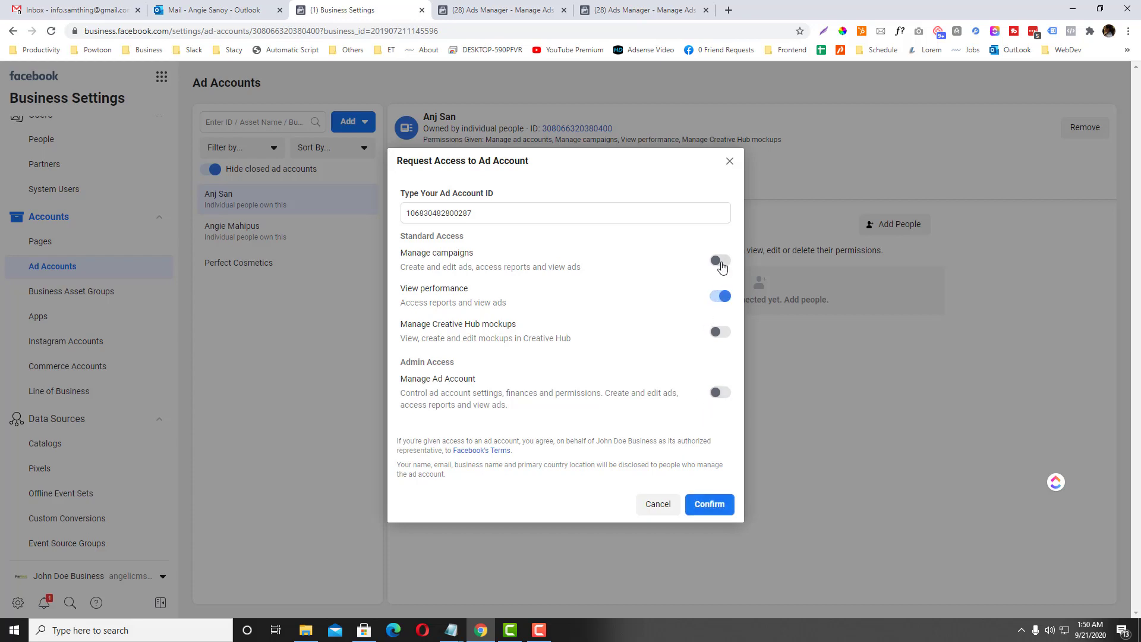
click(720, 260)
- Send the access request and set the channel's bell notifications to All
click(706, 506)
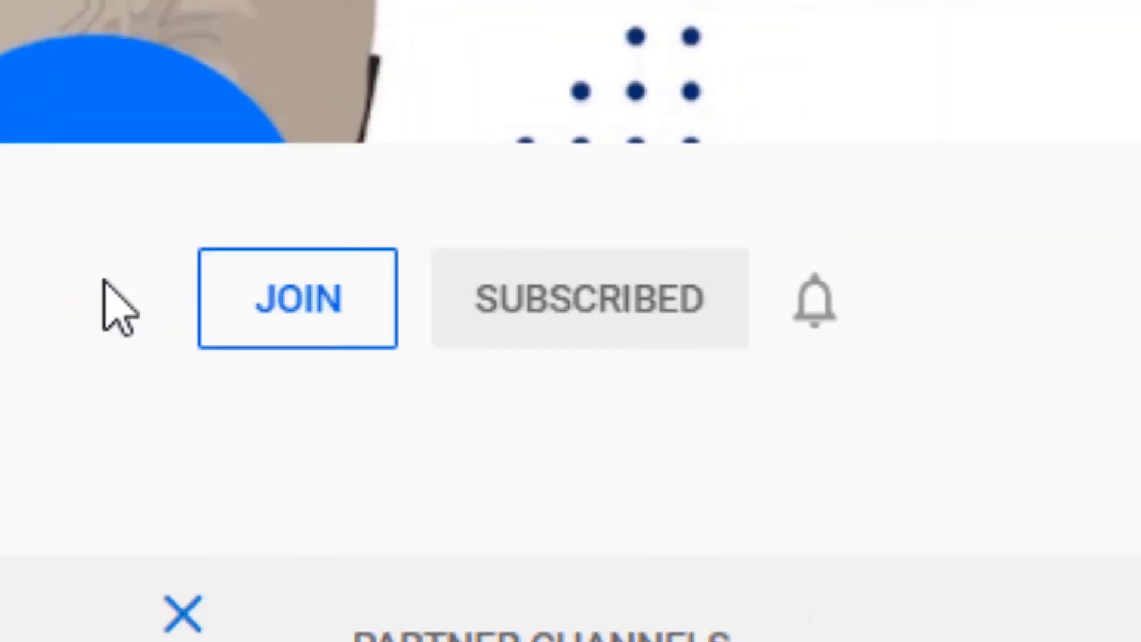
click(661, 300)
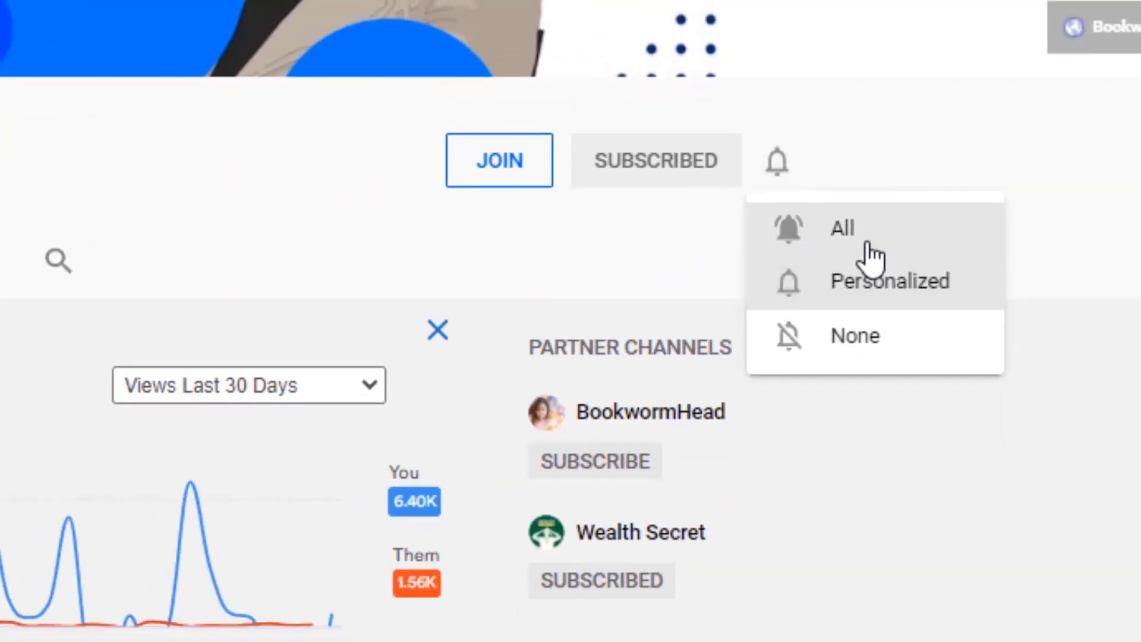
click(869, 244)
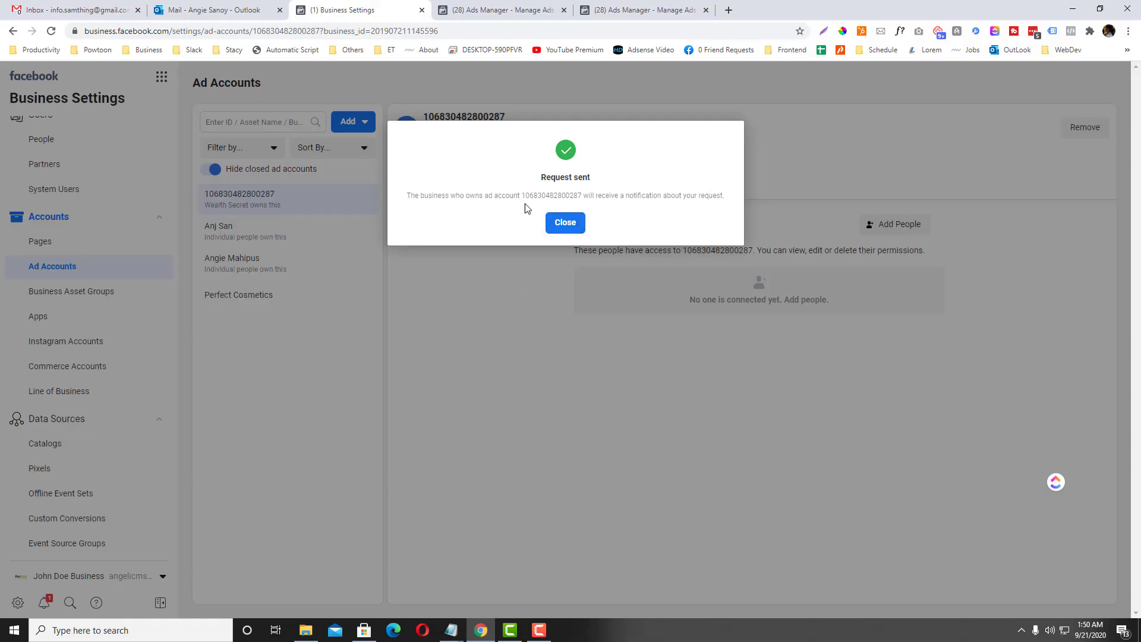
- Dismiss the Request sent confirmation and review the Conversion ad set with no pixel chosen
click(566, 225)
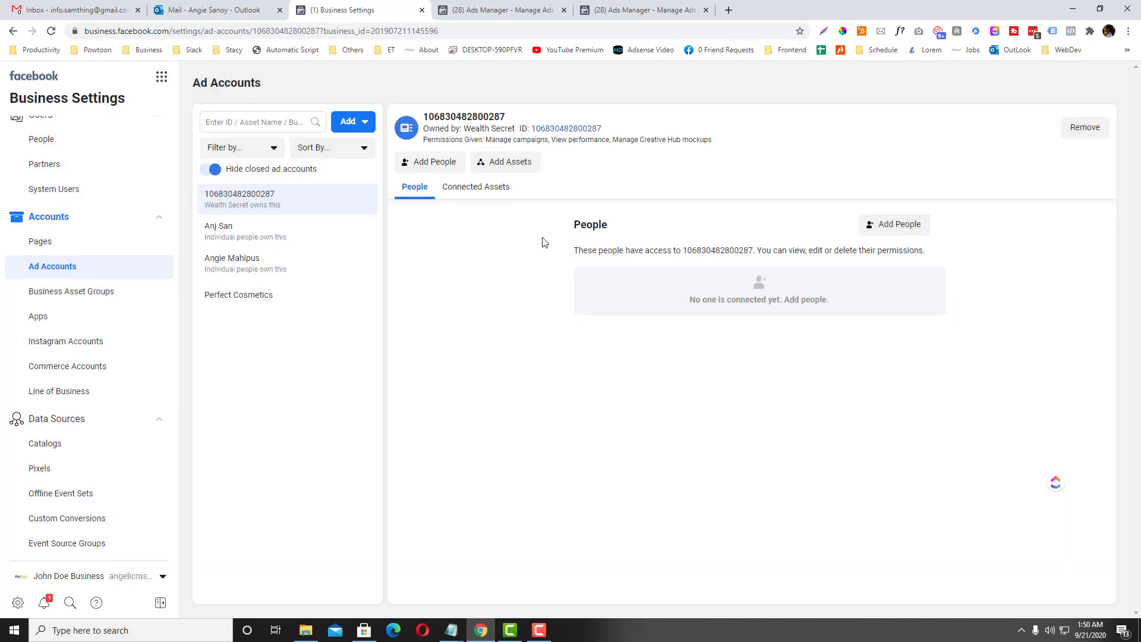
click(537, 10)
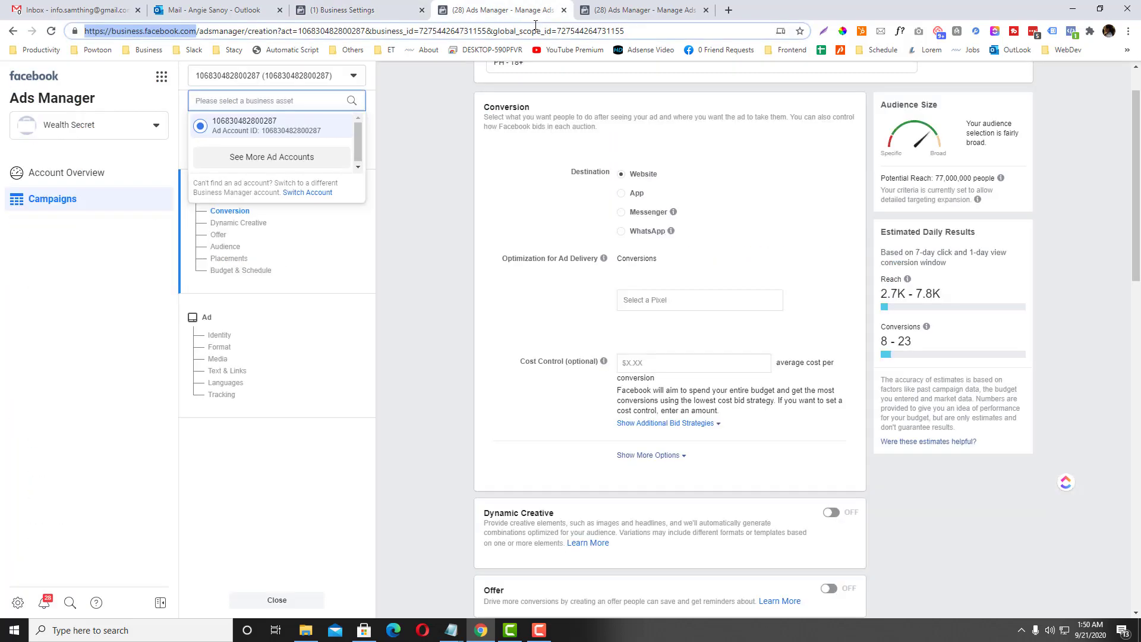
click(618, 10)
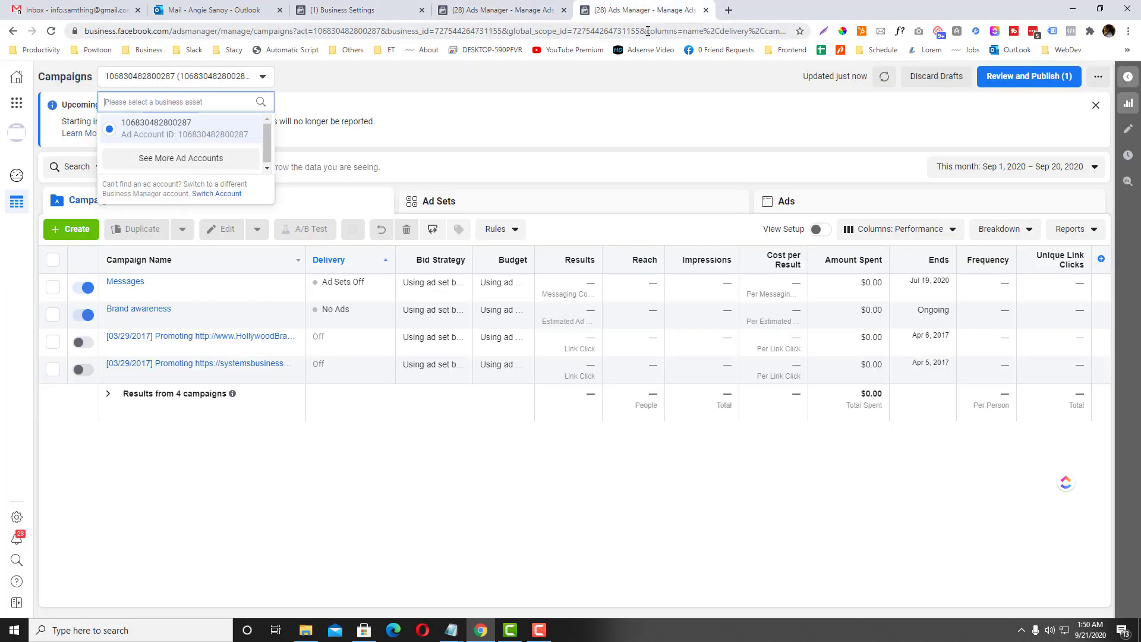
click(507, 18)
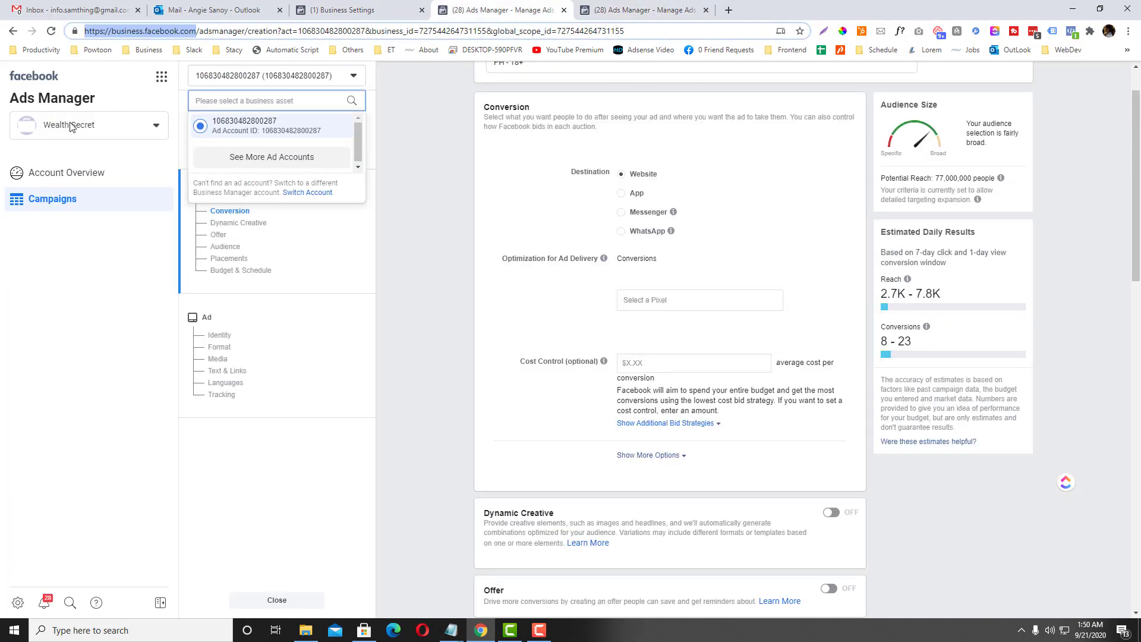
click(53, 129)
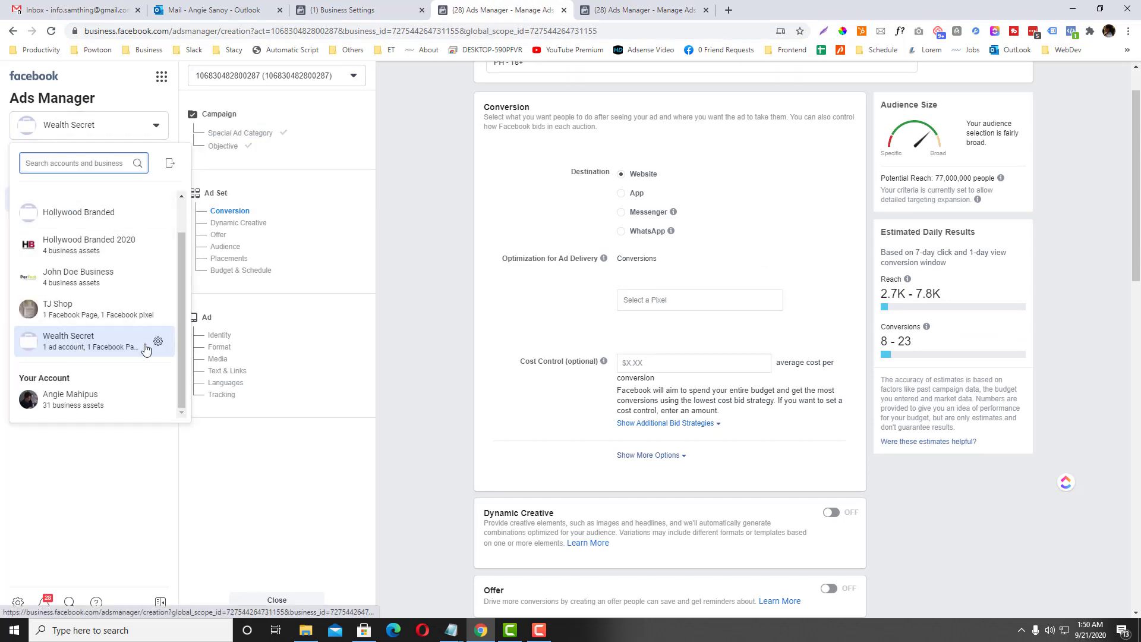
- Trim the web address back to business.facebook.com and load Business Manager
drag(197, 31, 890, 40)
key(BackSpace)
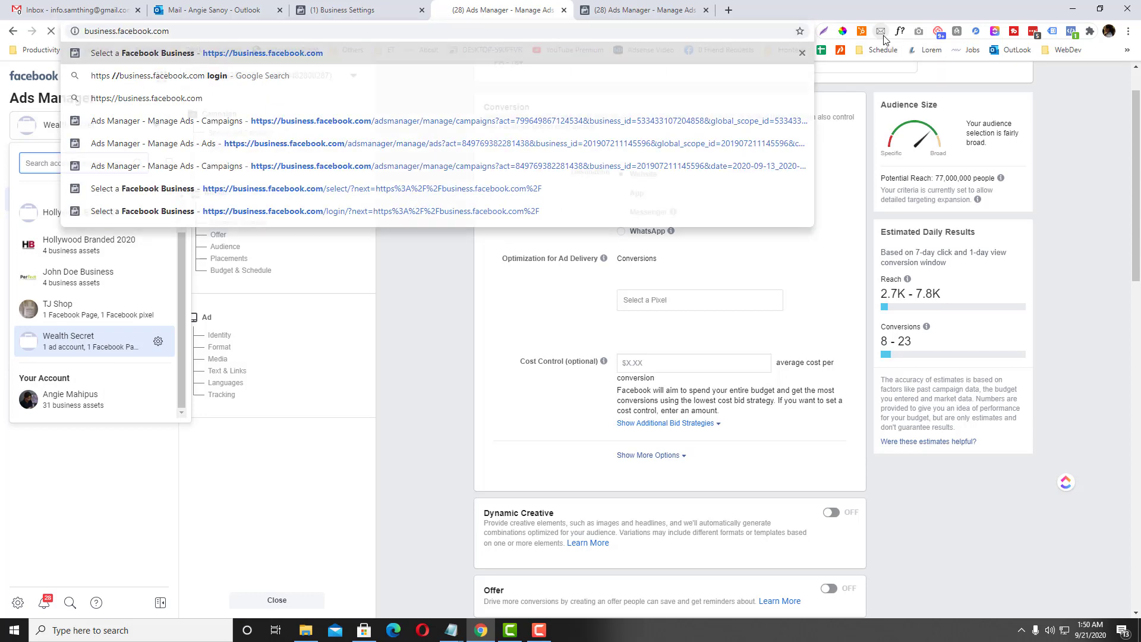
key(Return)
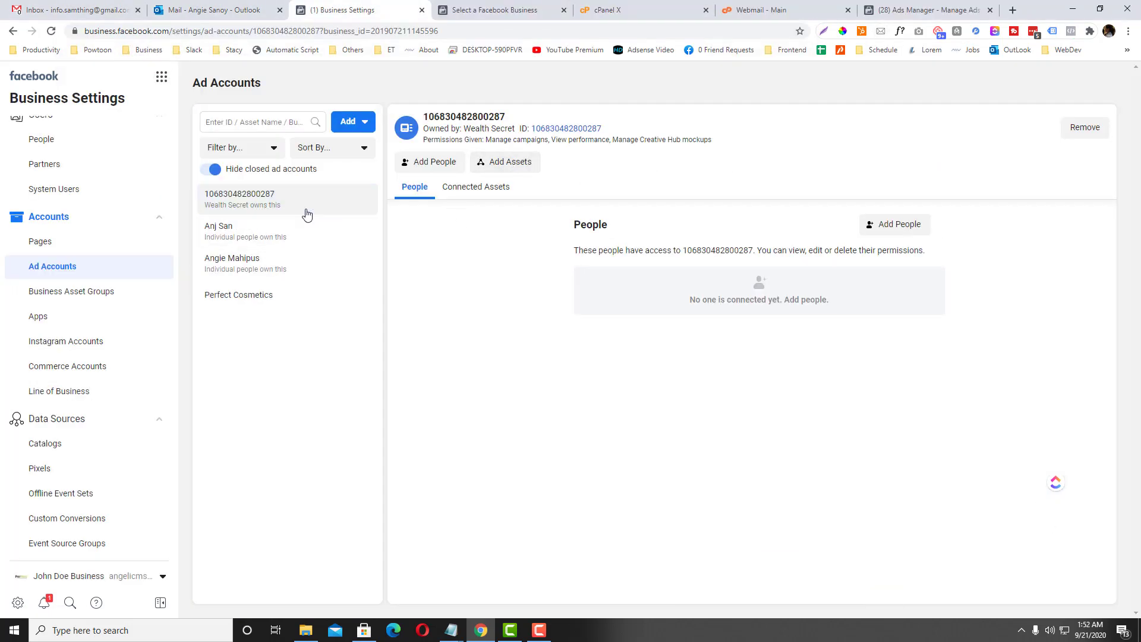
click(241, 202)
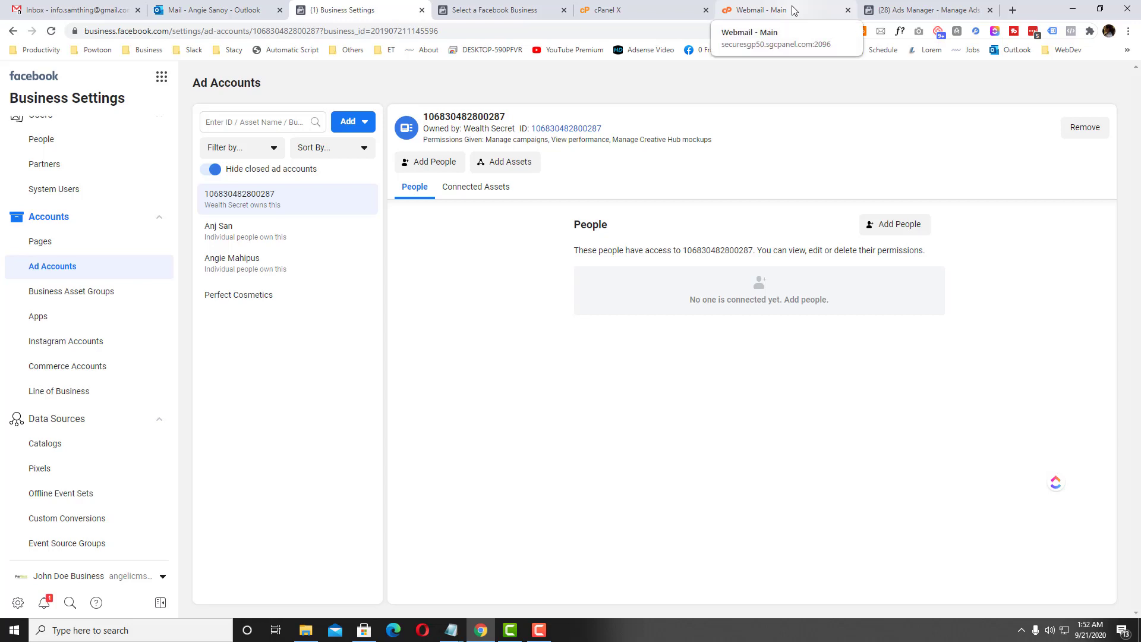
- Search Gmail for 'facebook invite' and open the John Doe Business invitation email
click(77, 10)
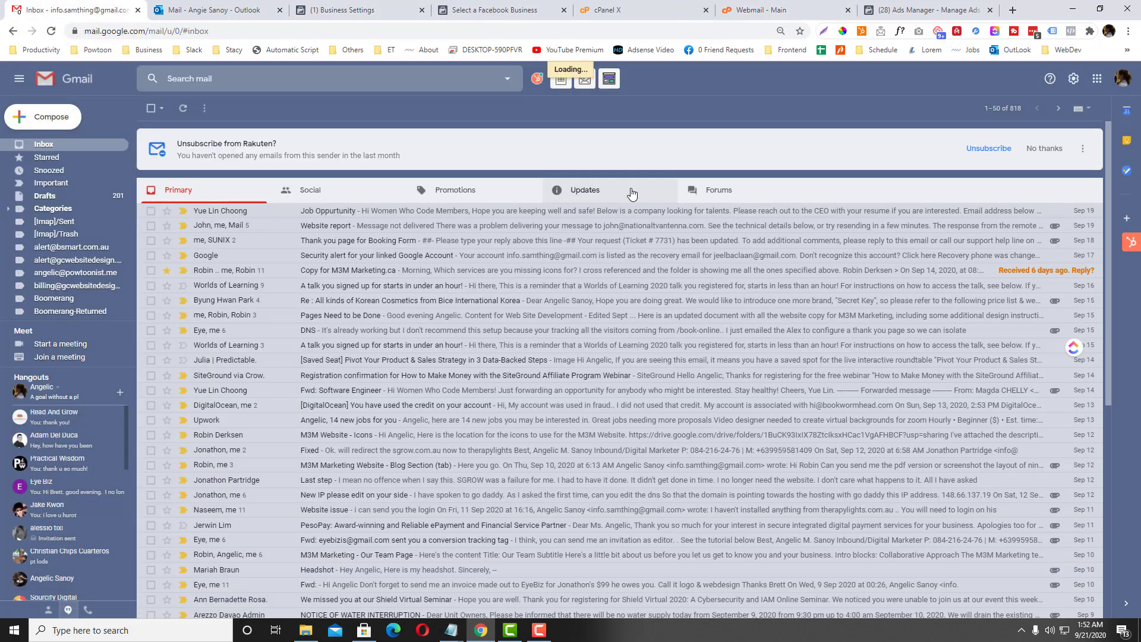
click(579, 190)
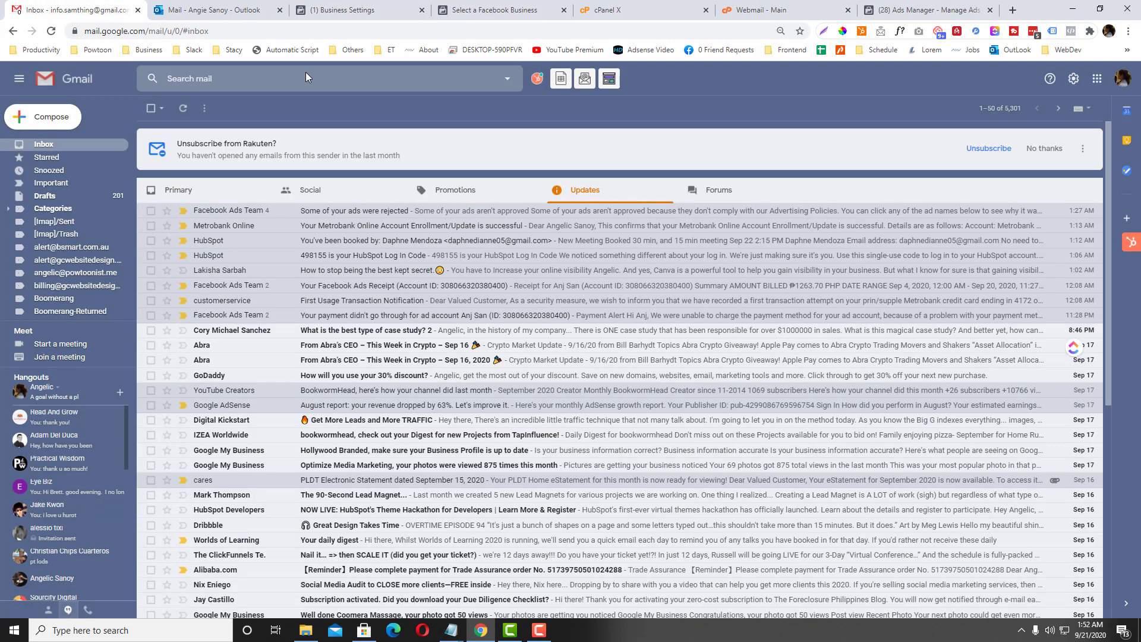
click(305, 74)
text(FACEBOOK)
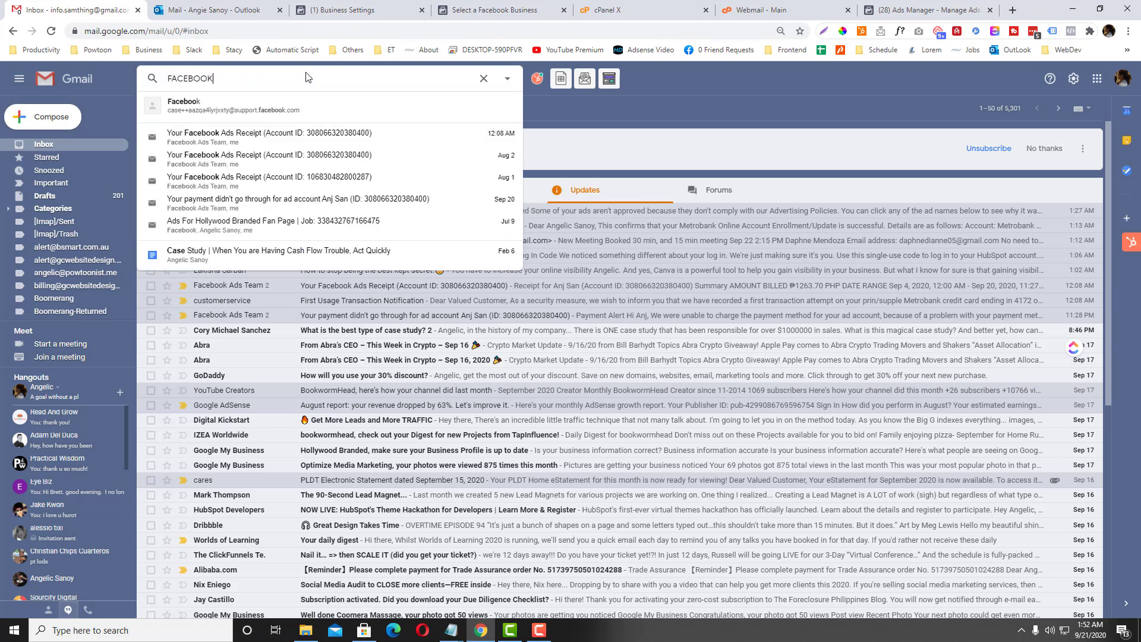
key(ctrl+a)
text(faceb)
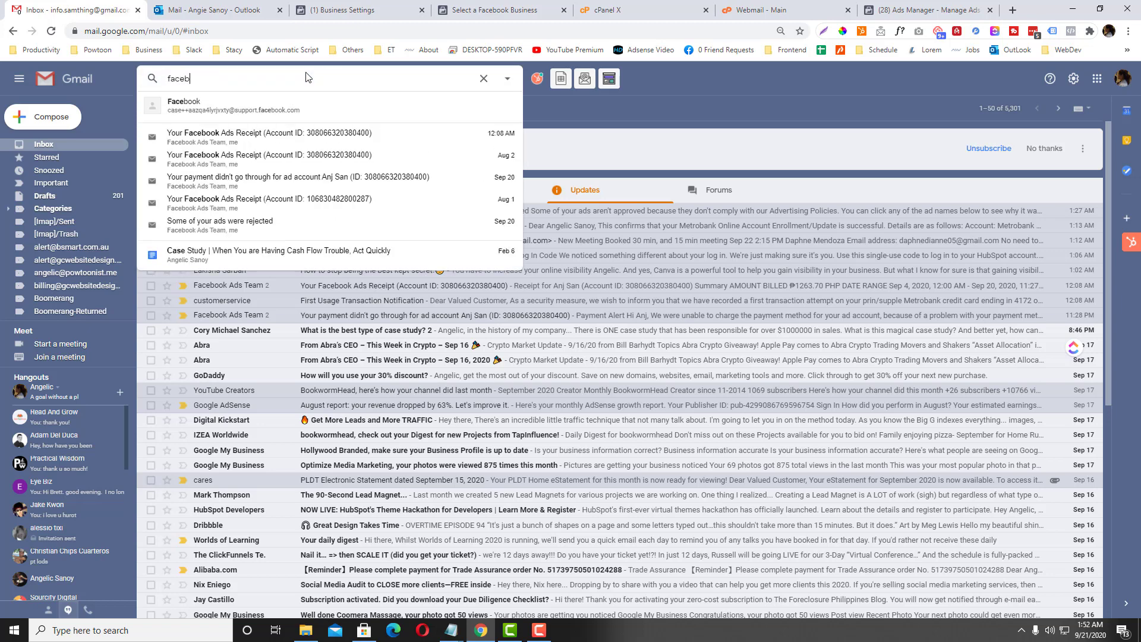
text(ook invite)
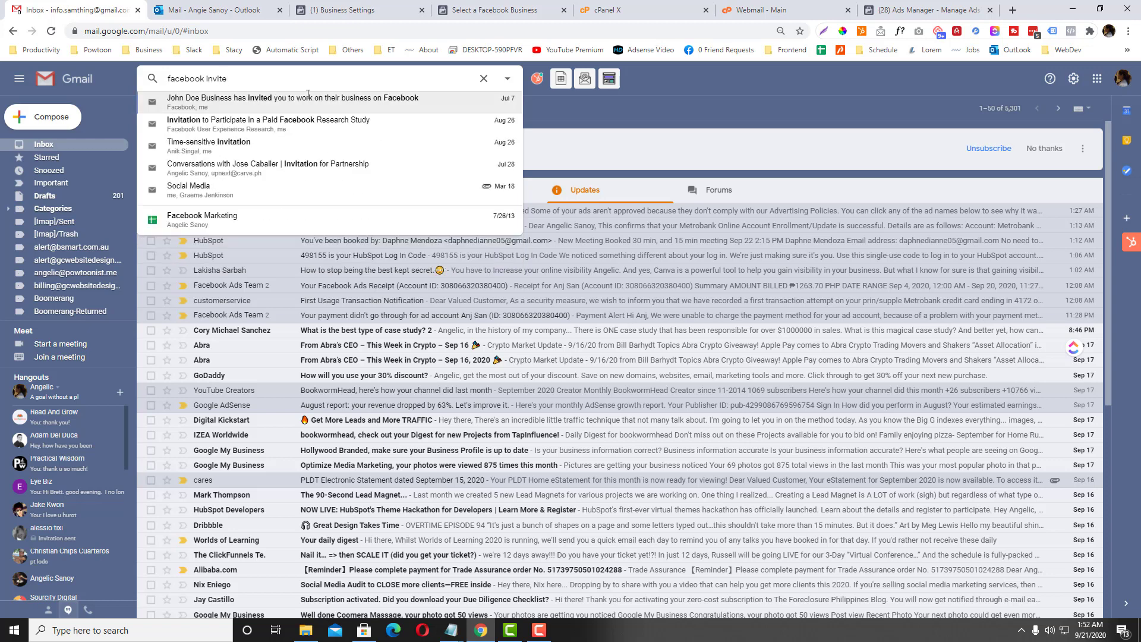
click(176, 89)
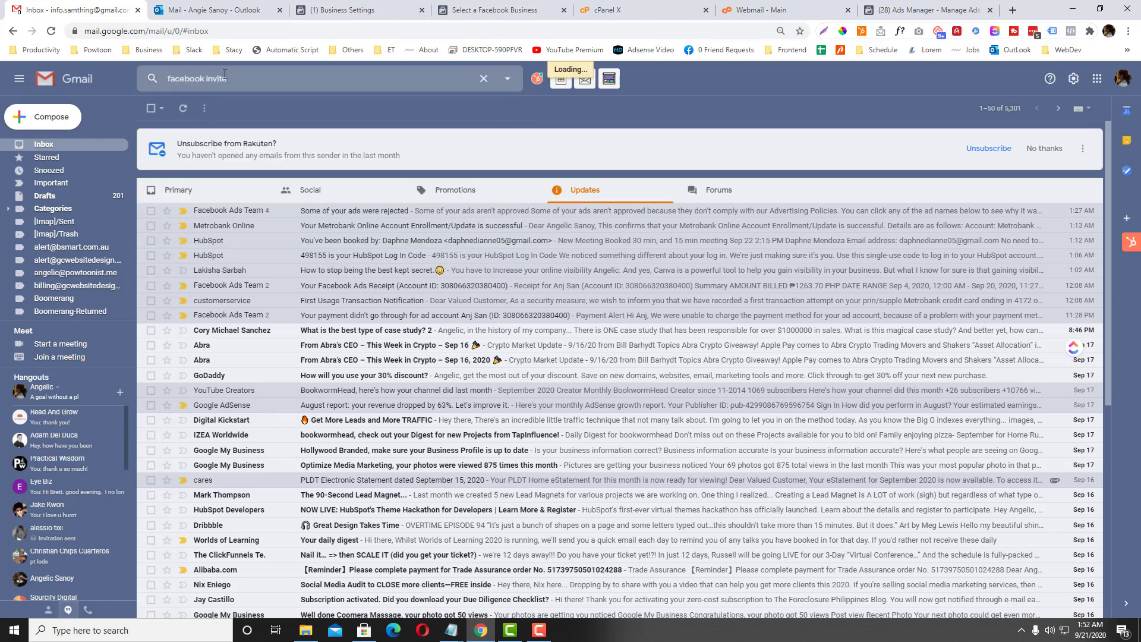
- Read through the invitation email, then return to the Business Settings page
scroll(409, 288, down, 2)
scroll(409, 288, down, 1)
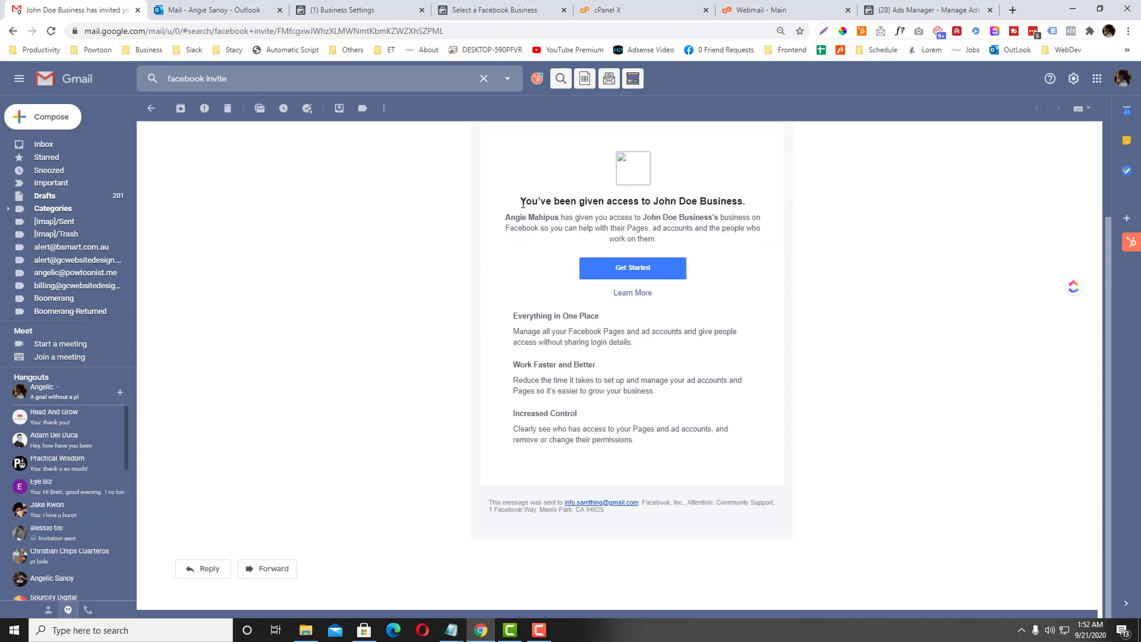
drag(521, 200, 663, 309)
scroll(682, 330, up, 1)
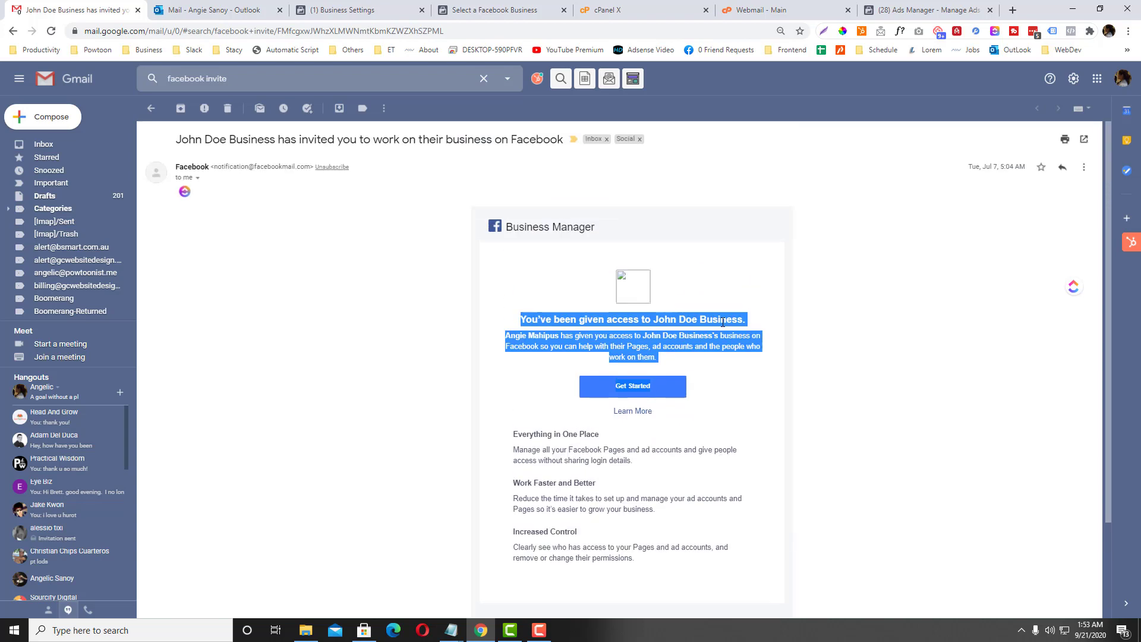
click(656, 332)
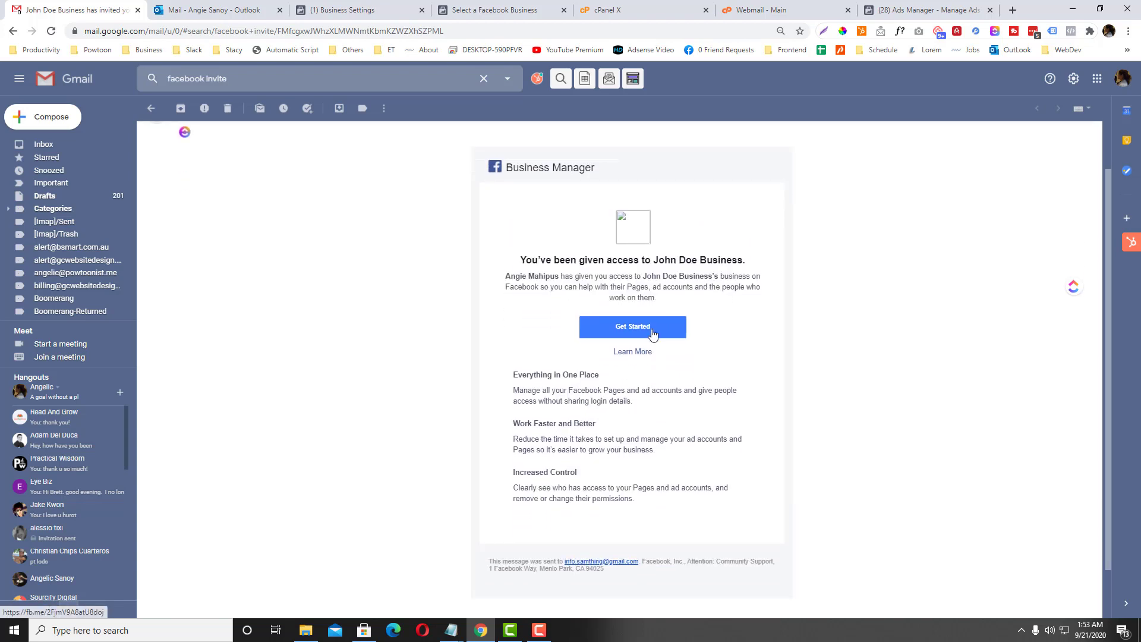
scroll(651, 332, down, 1)
scroll(653, 329, up, 2)
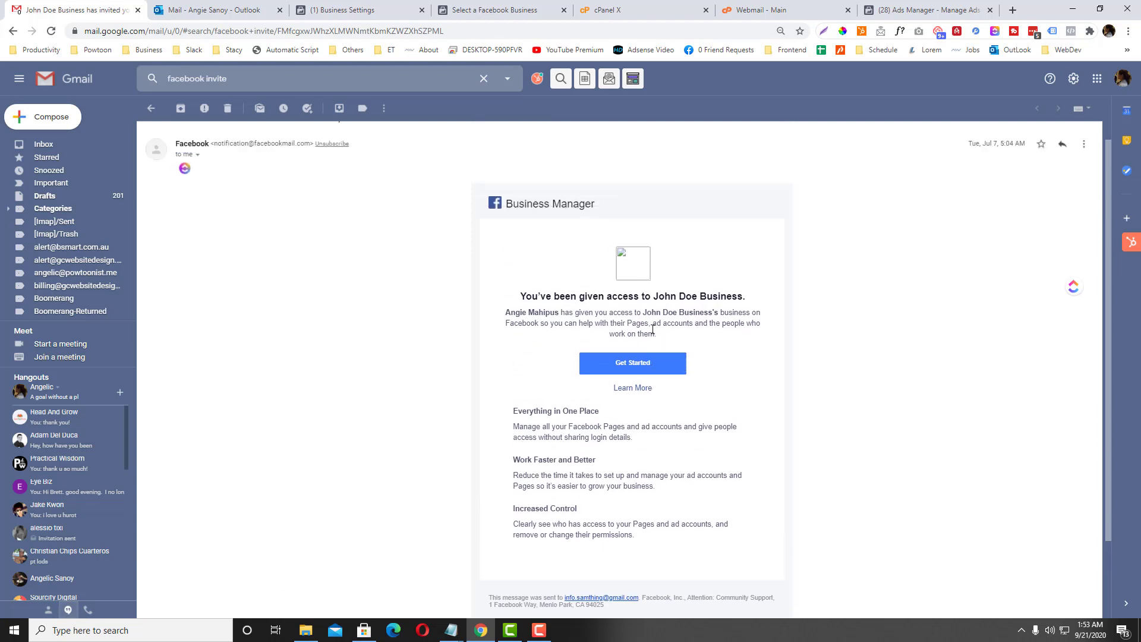
scroll(652, 330, up, 1)
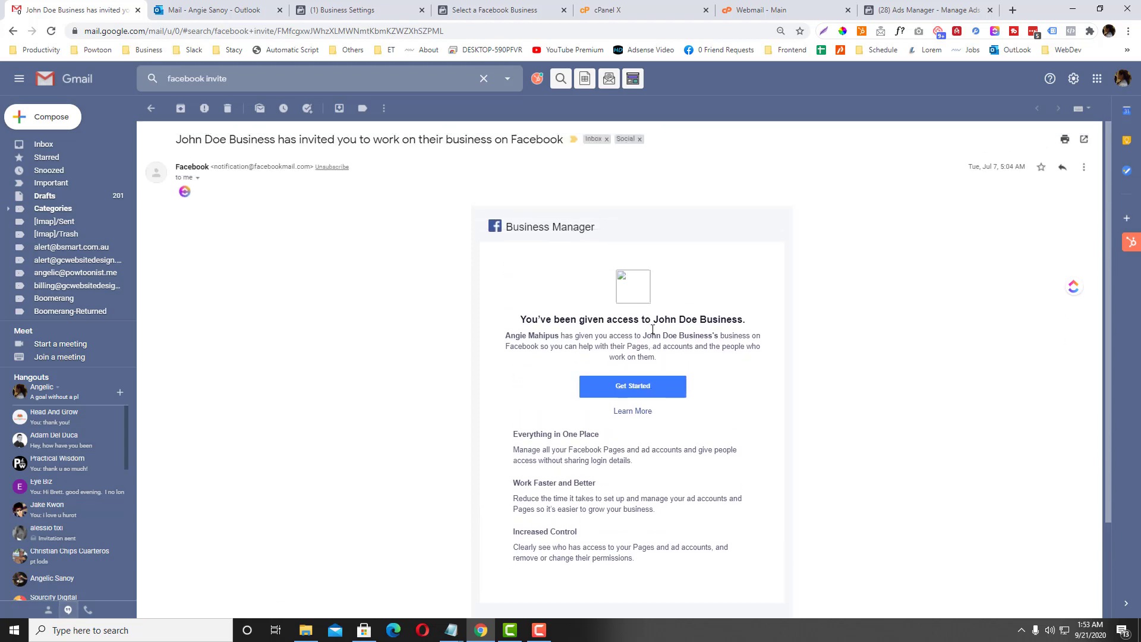
click(531, 3)
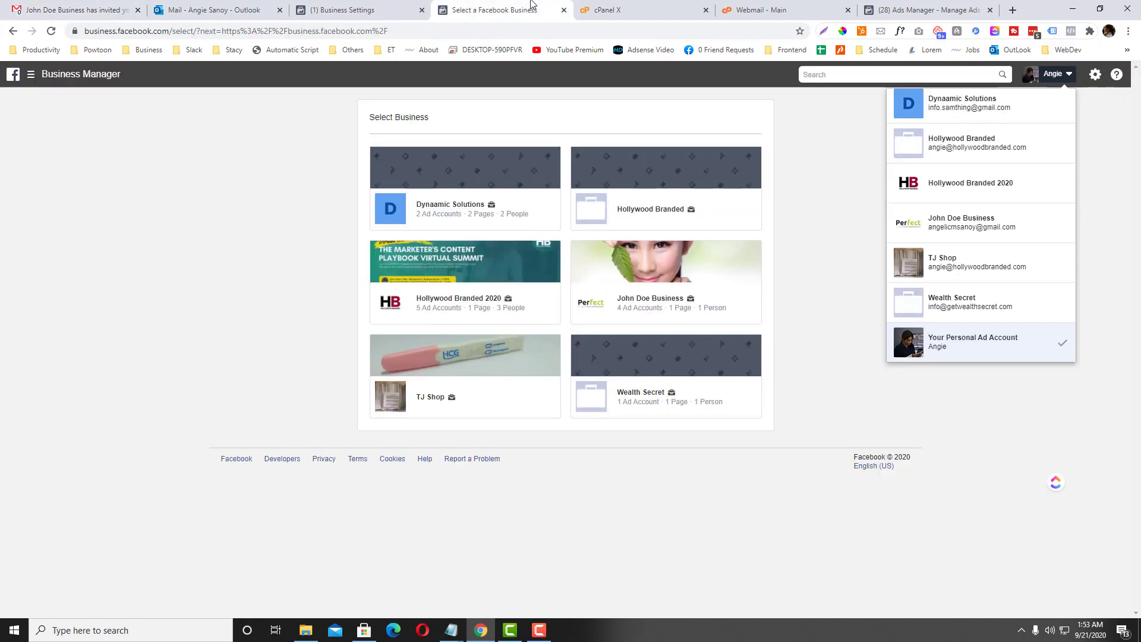
click(55, 18)
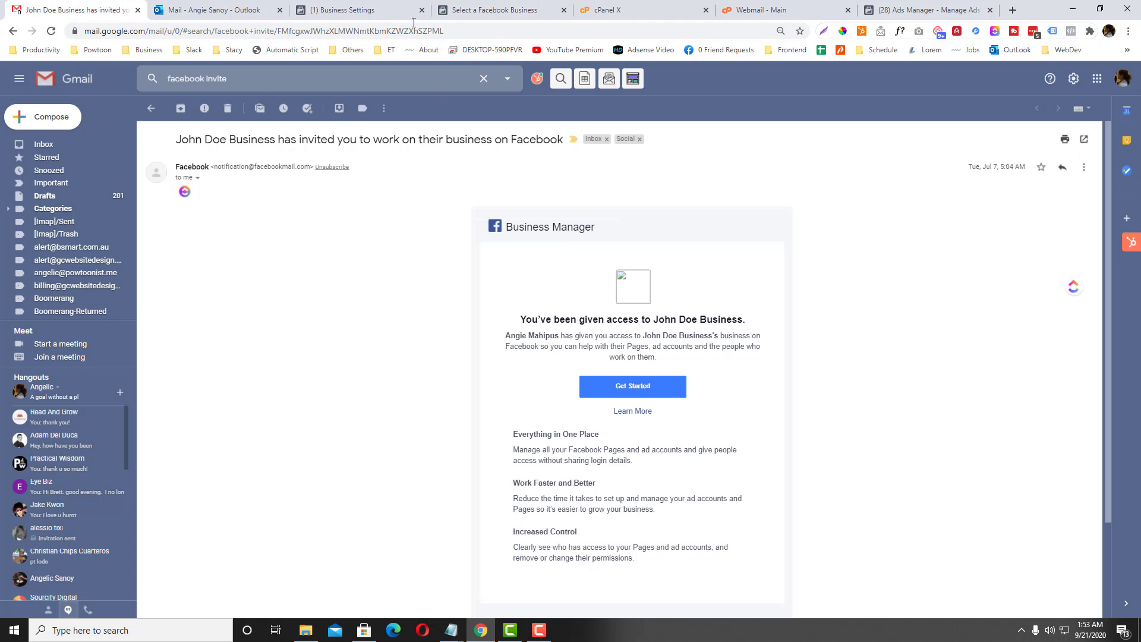
click(356, 10)
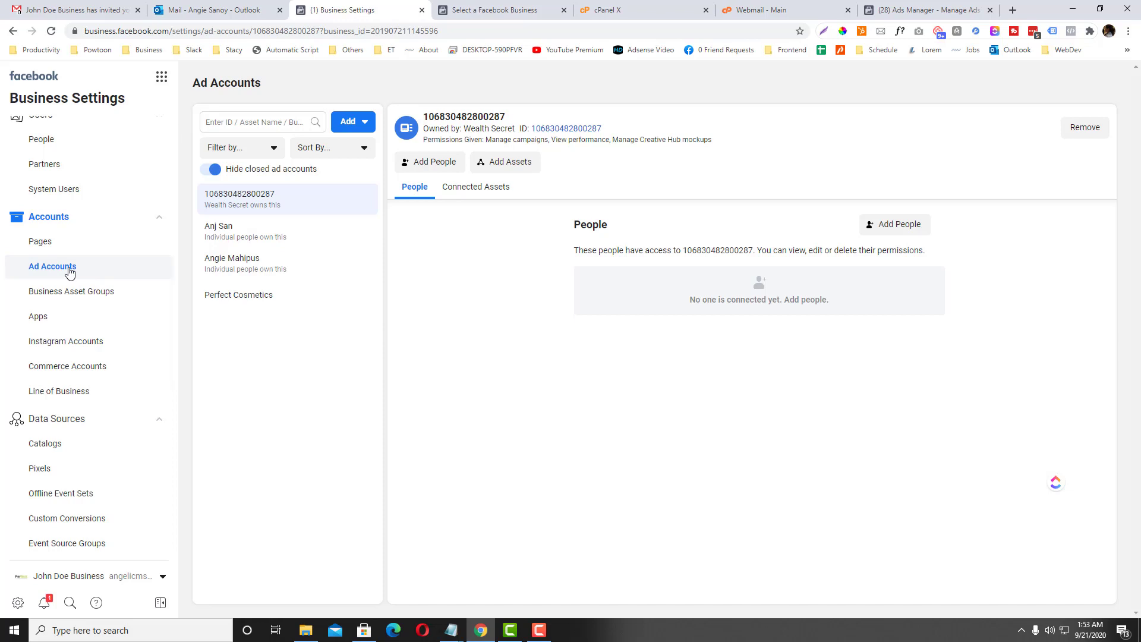
- Open The Perfect Cosmetics pixel's details under Data Sources > Pixels in Business Settings
scroll(69, 363, down, 2)
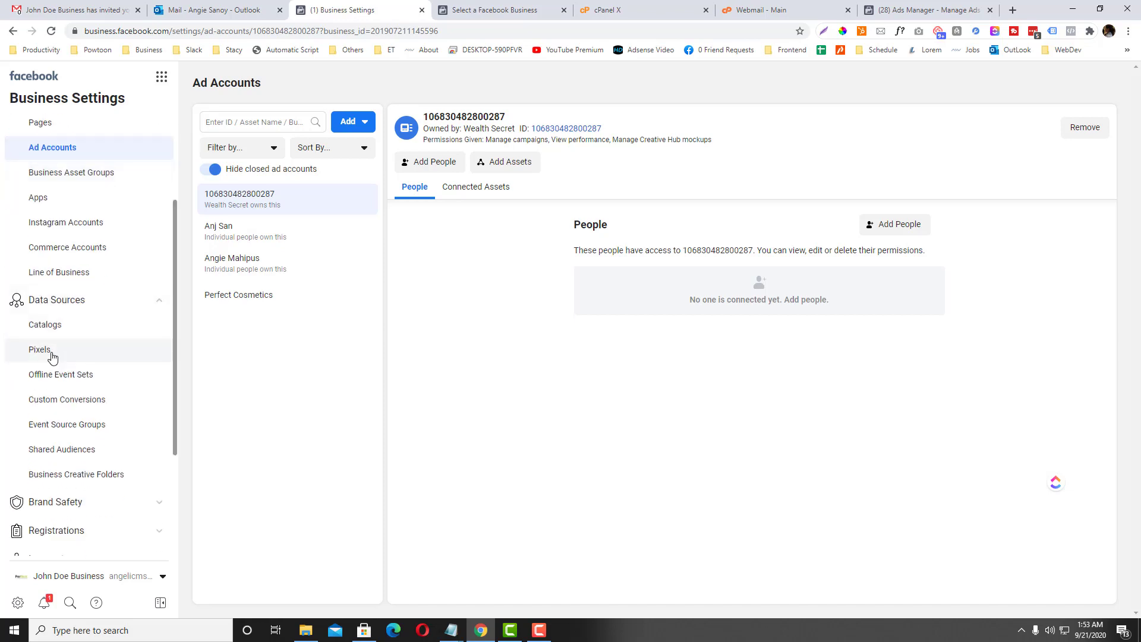
click(54, 356)
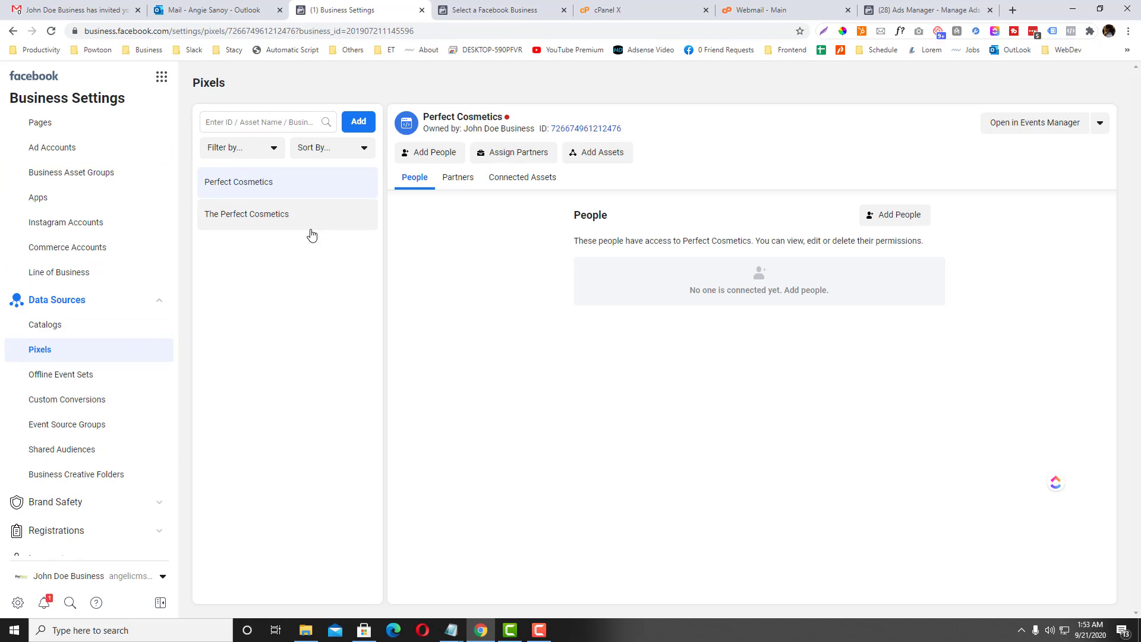
click(235, 221)
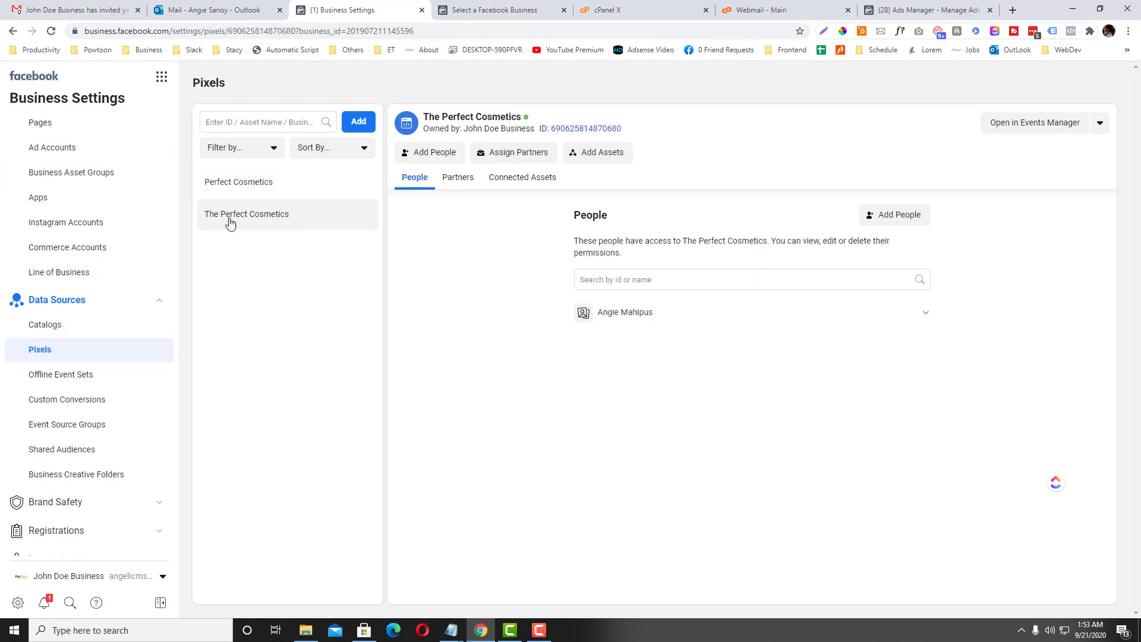
click(549, 11)
- Place the Ads Manager tab beside the business picker and close the business asset list
click(927, 10)
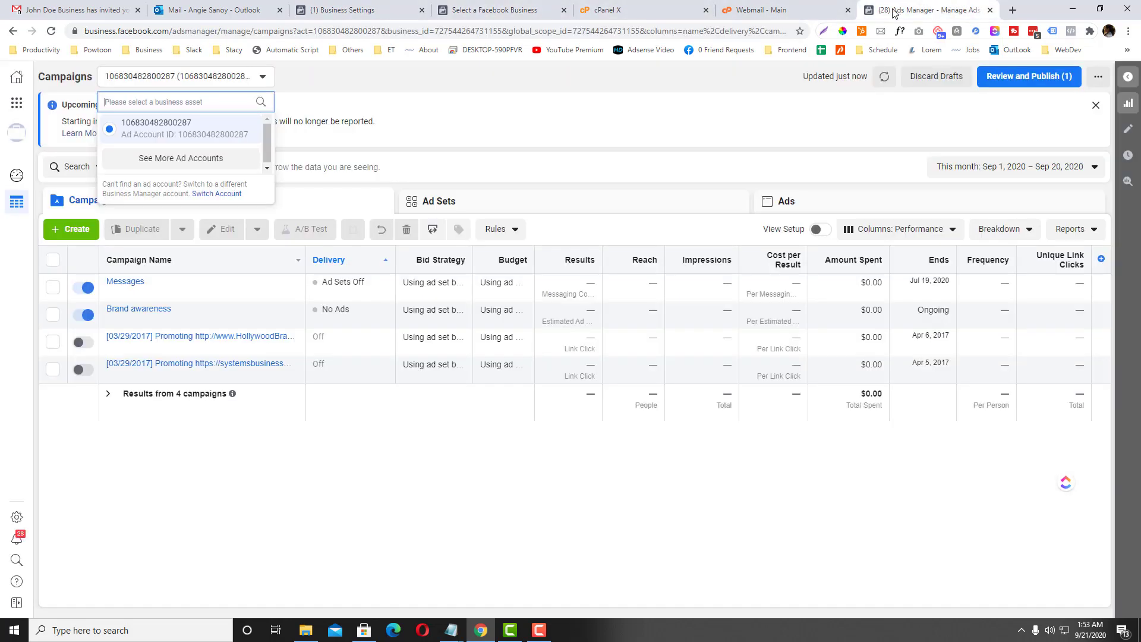
drag(927, 11, 645, 10)
click(429, 121)
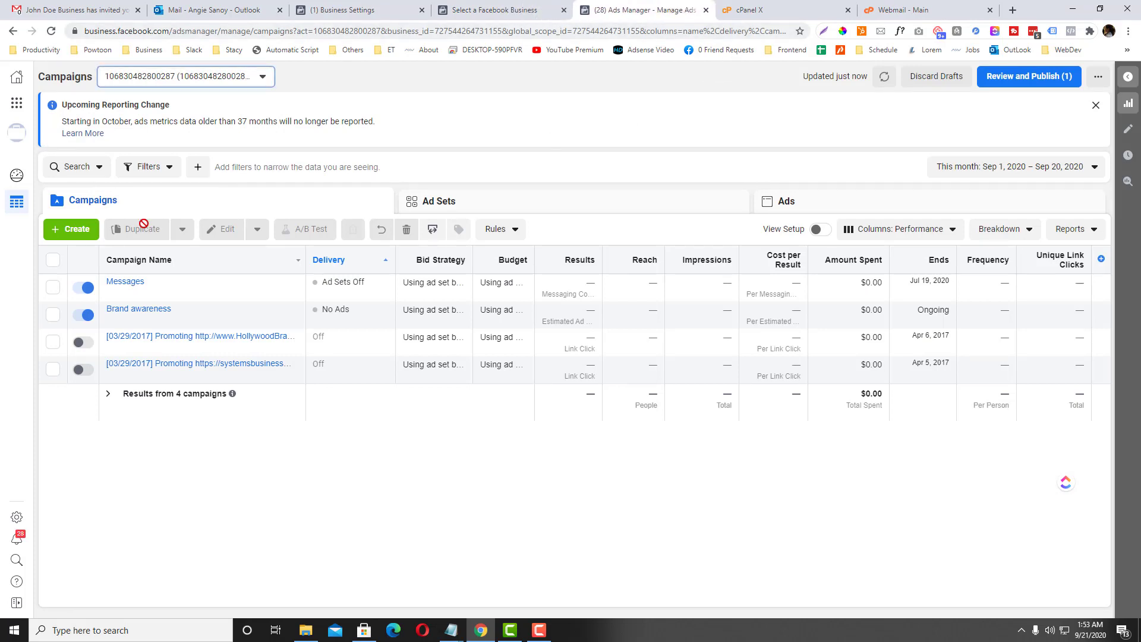
click(72, 229)
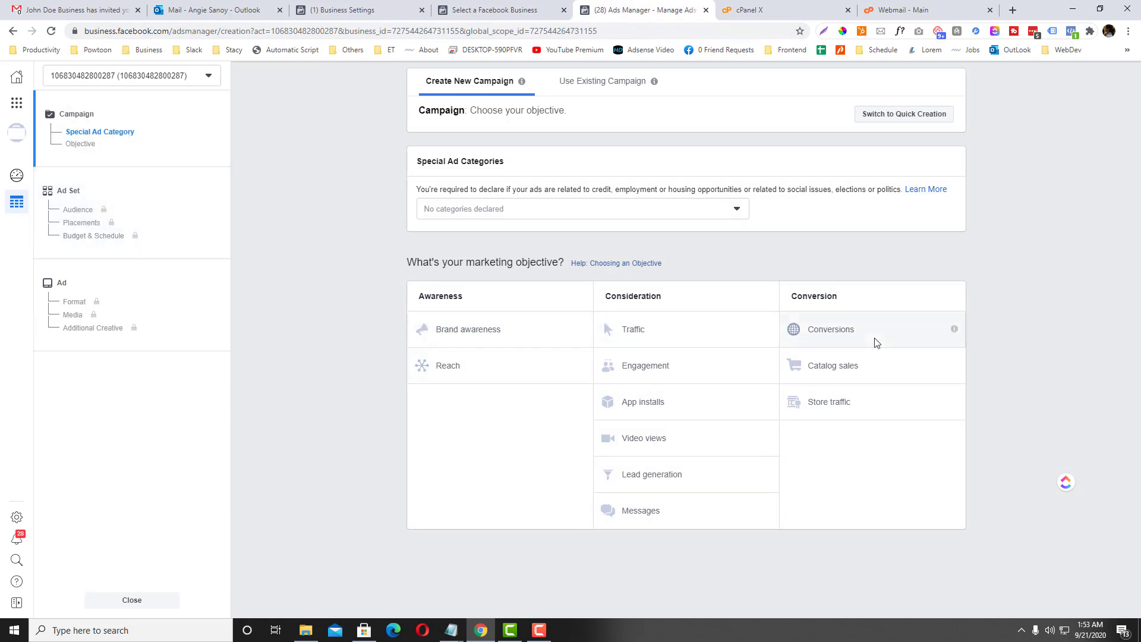
click(773, 344)
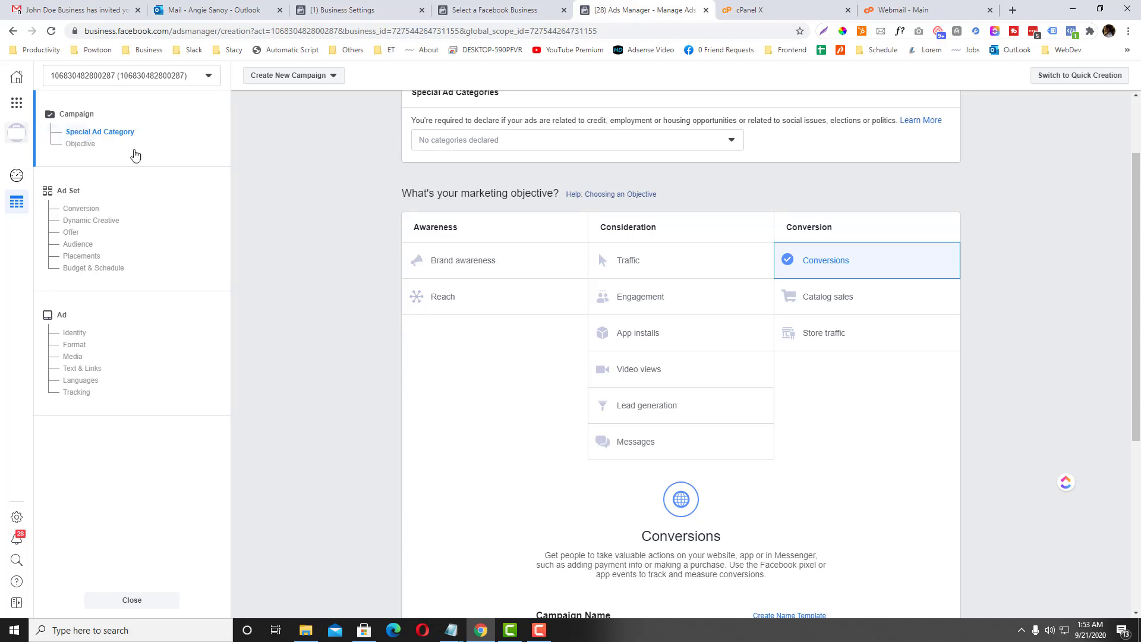
scroll(789, 532, down, 3)
scroll(789, 532, down, 3)
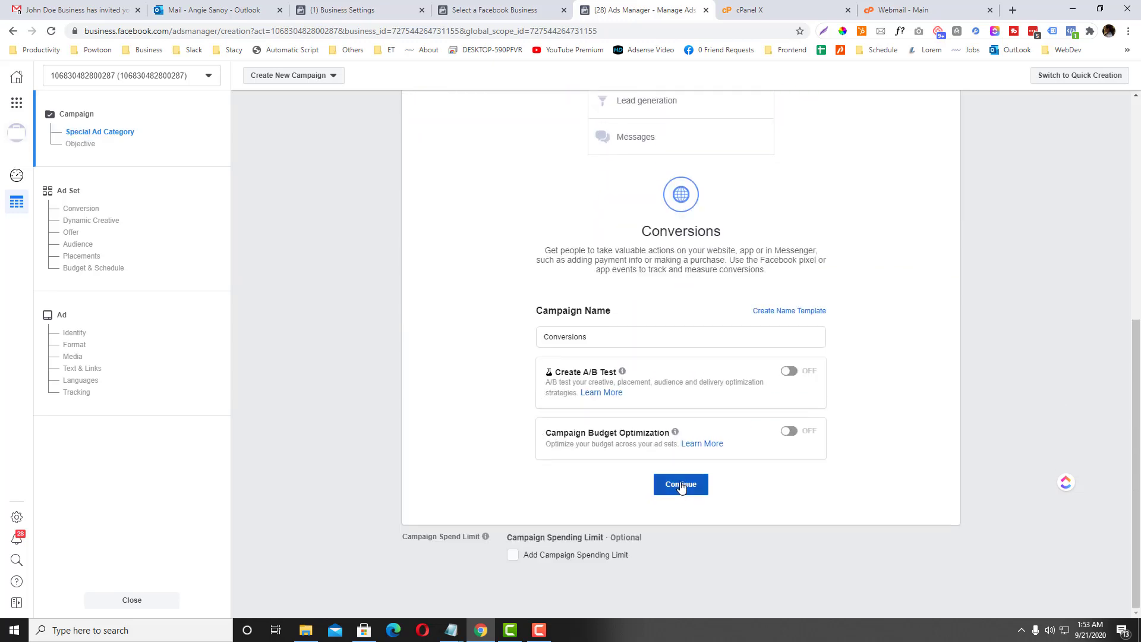
click(677, 483)
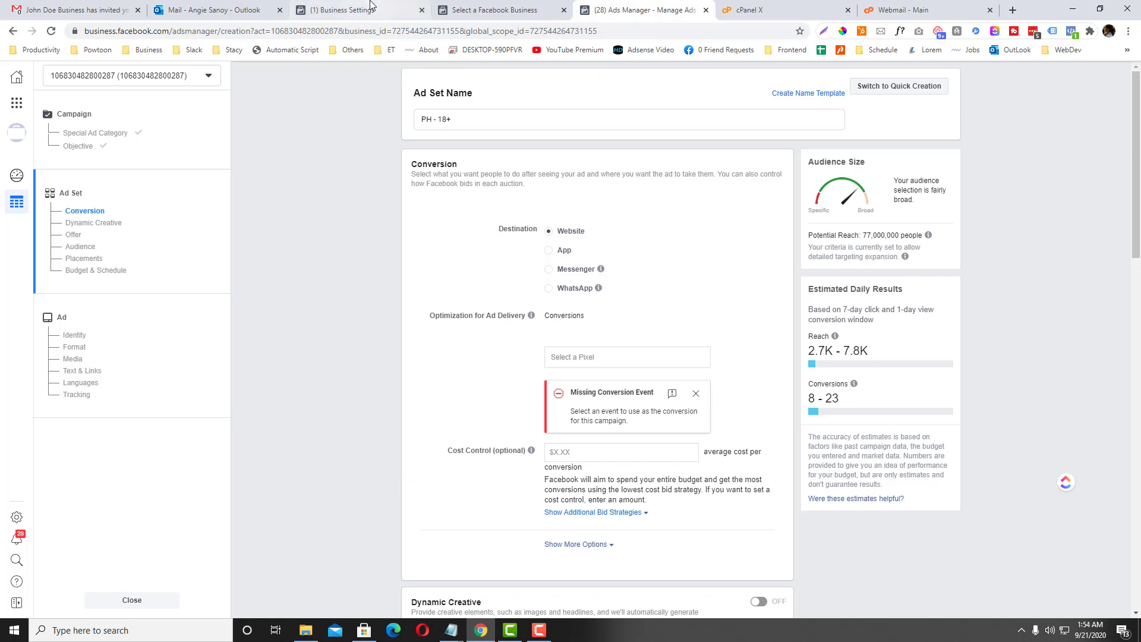
click(366, 10)
drag(367, 10, 511, 10)
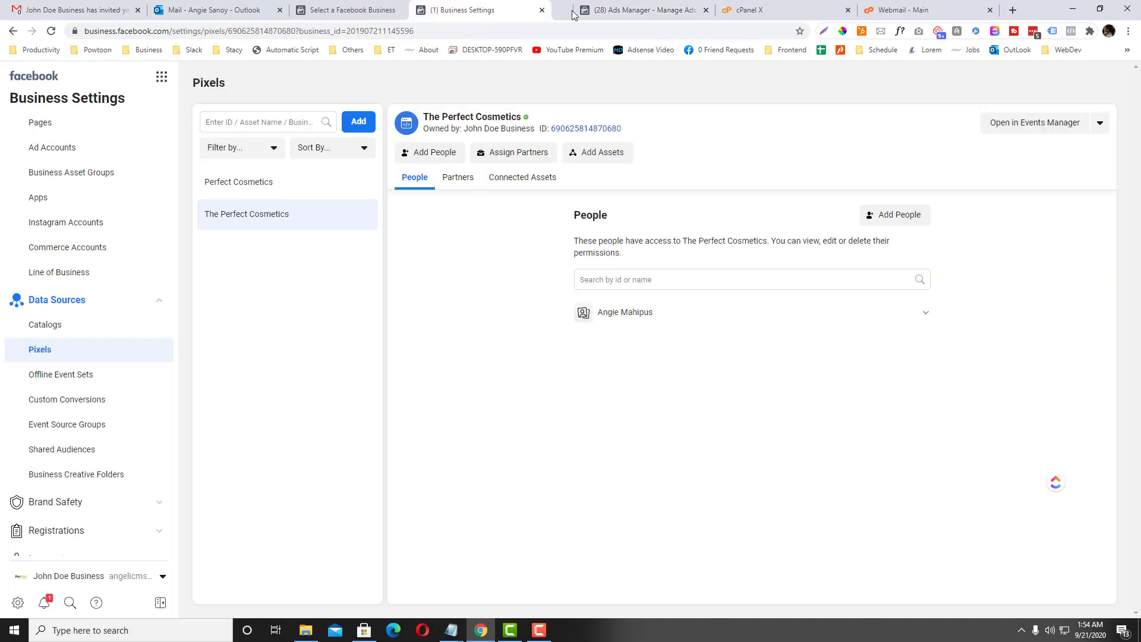
- Compare the ad set's available pixel list against The Perfect Cosmetics pixel settings in Business Settings
click(642, 10)
click(572, 359)
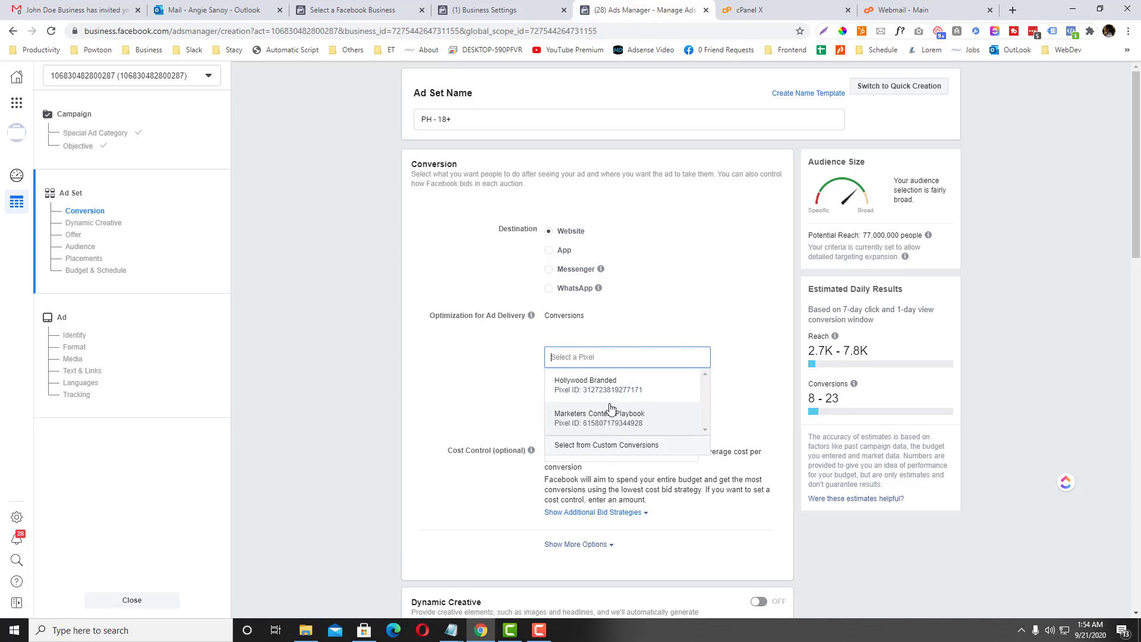
click(521, 4)
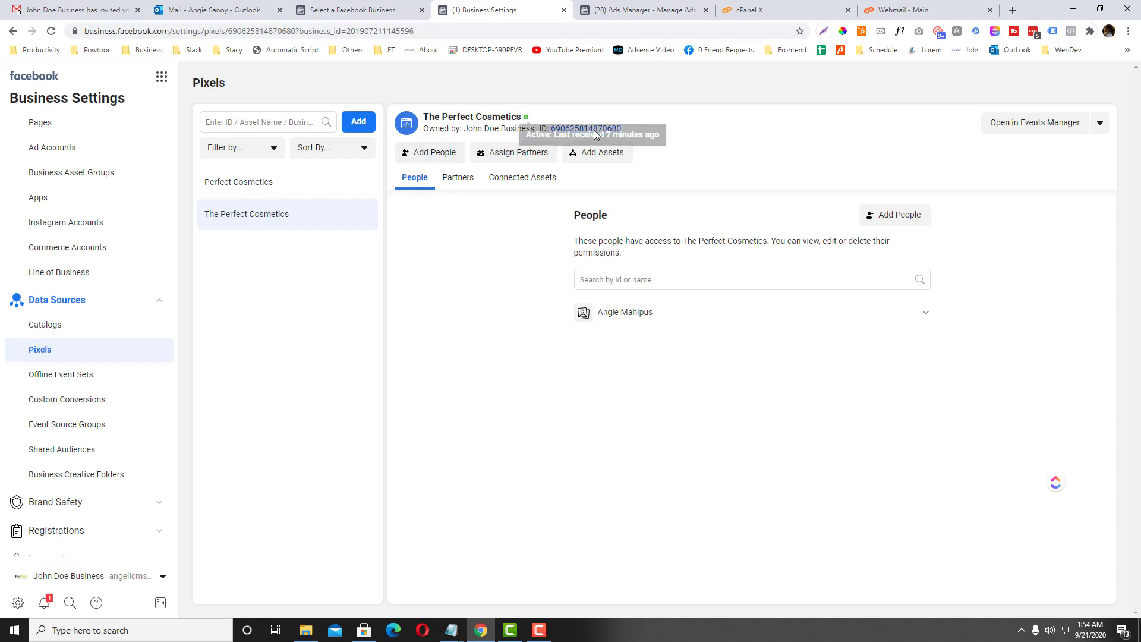
click(633, 8)
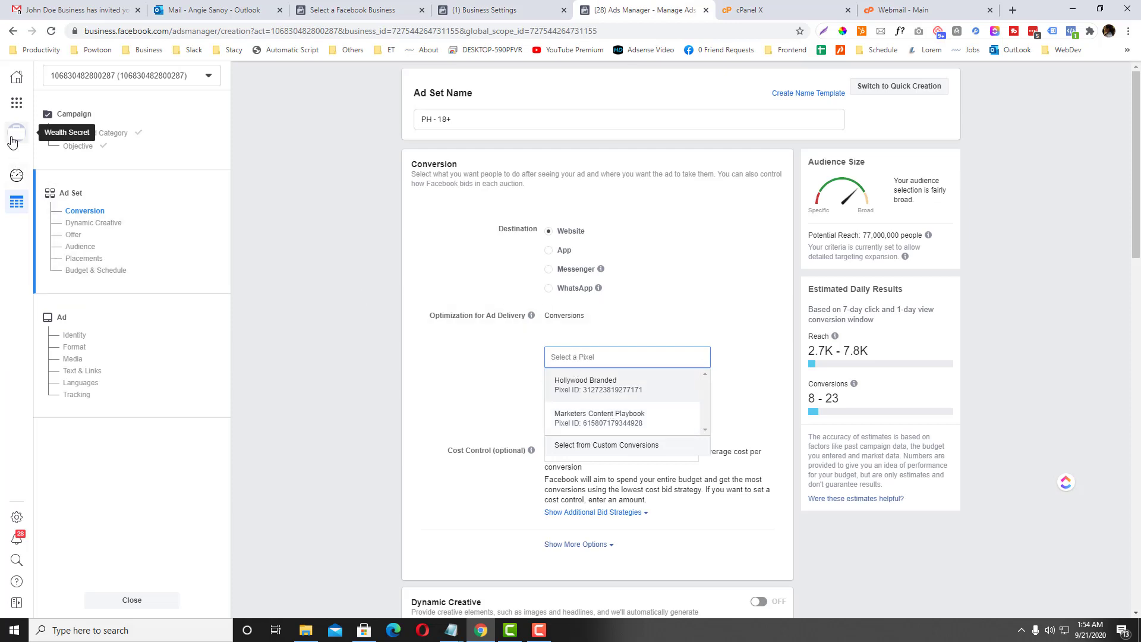
click(16, 133)
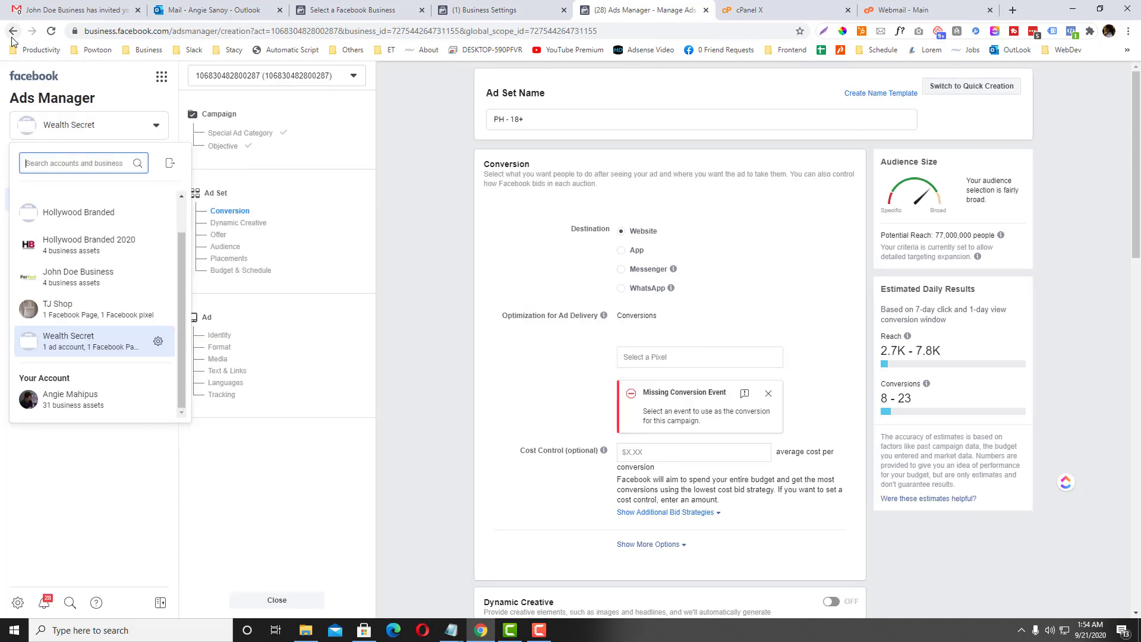
click(658, 357)
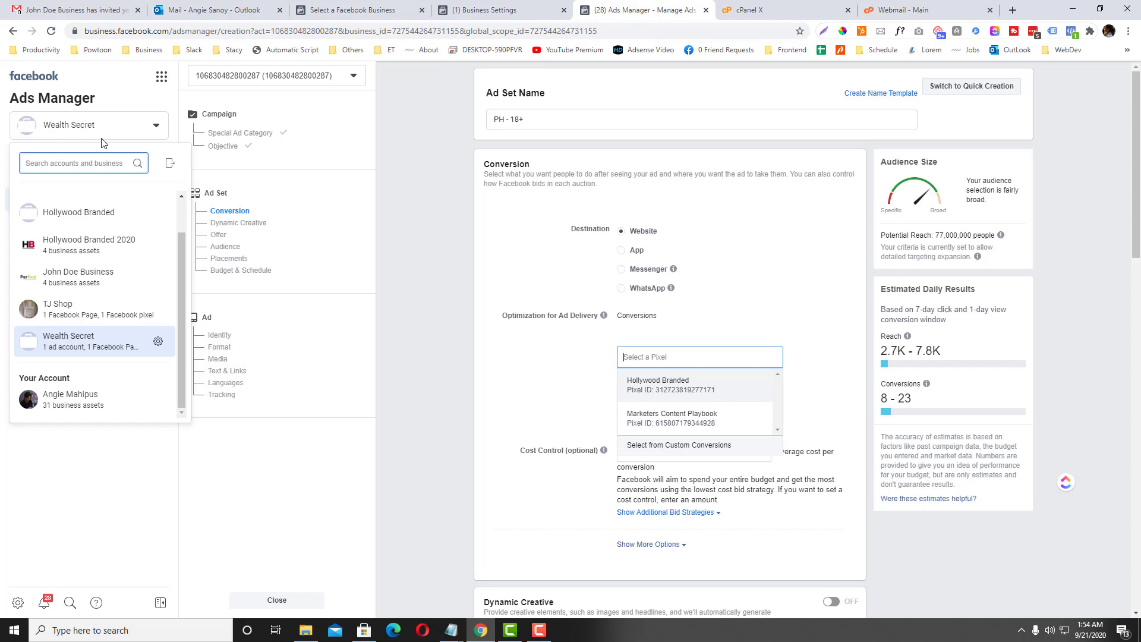
click(484, 8)
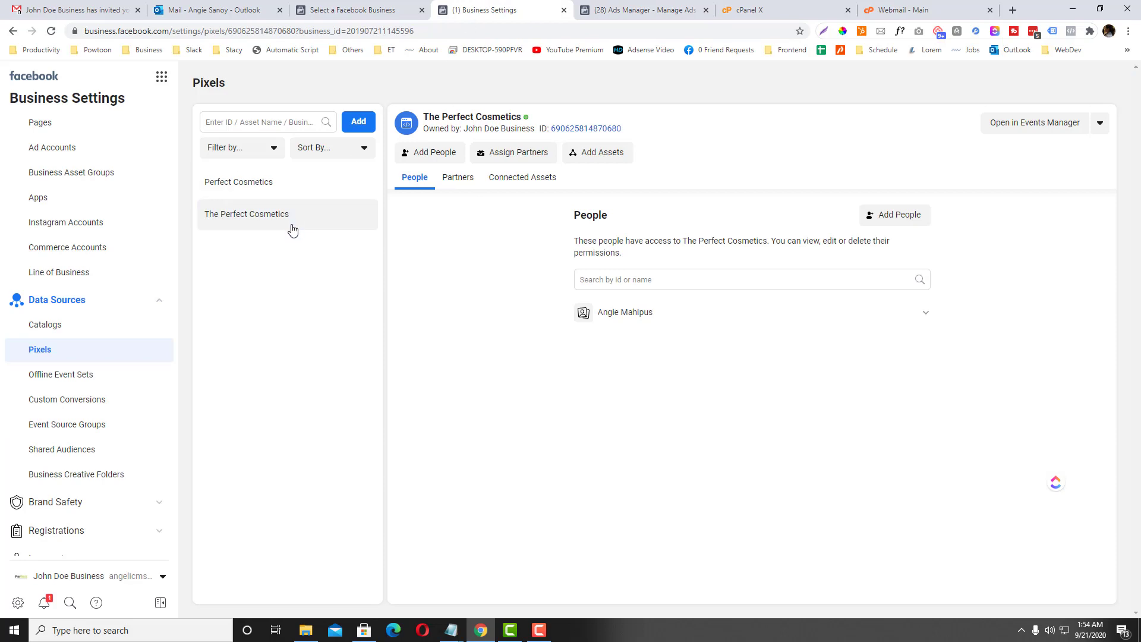
click(515, 181)
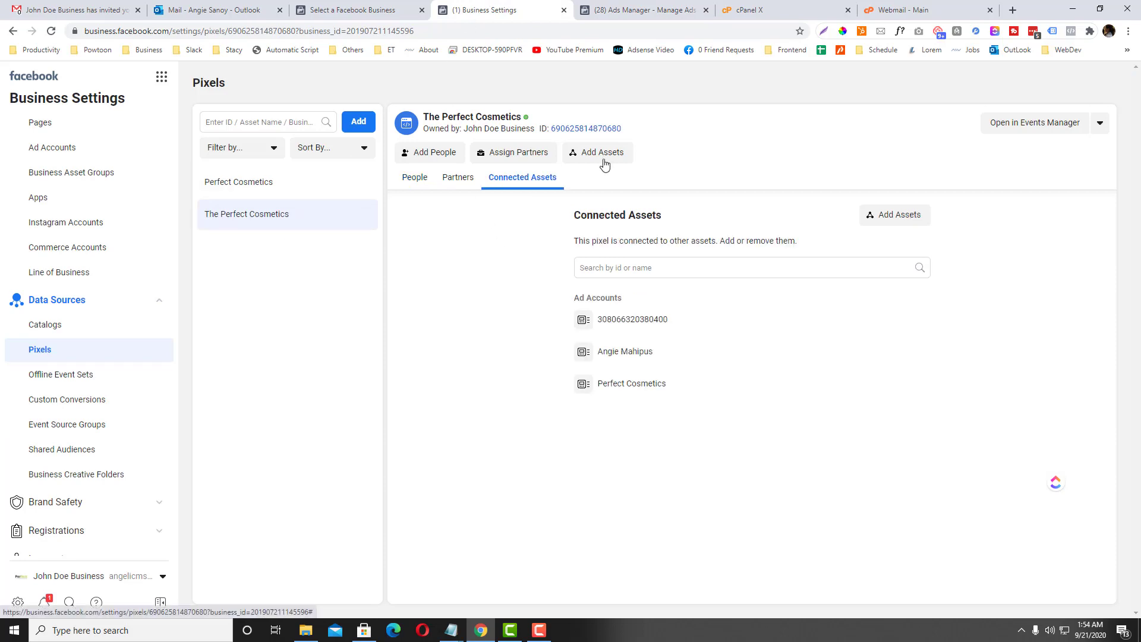
click(603, 154)
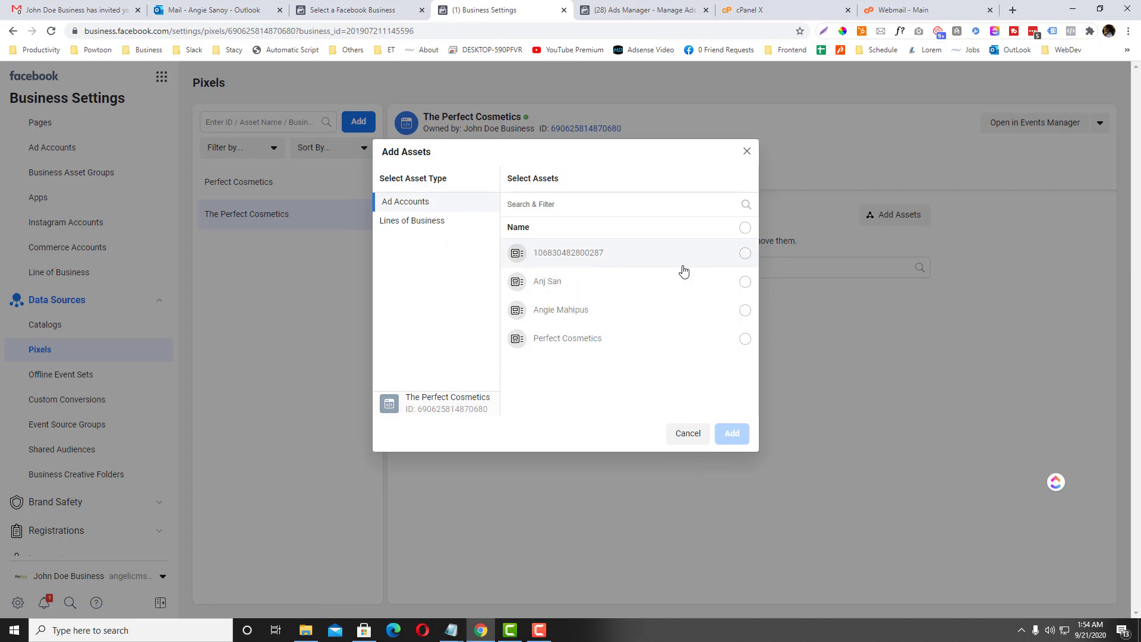
click(539, 257)
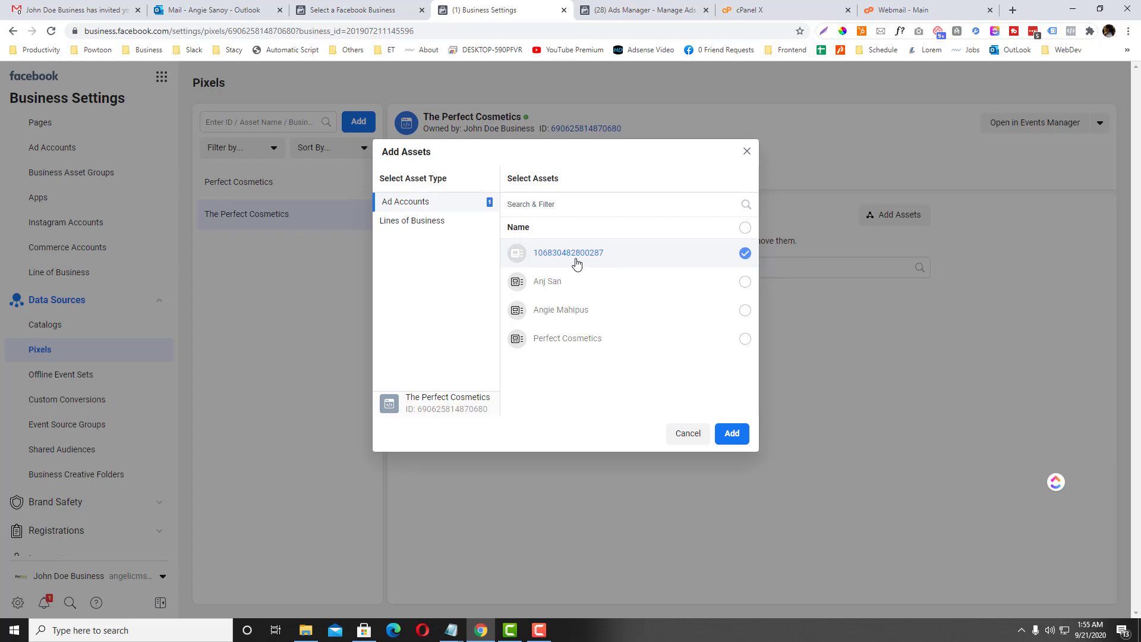
click(730, 436)
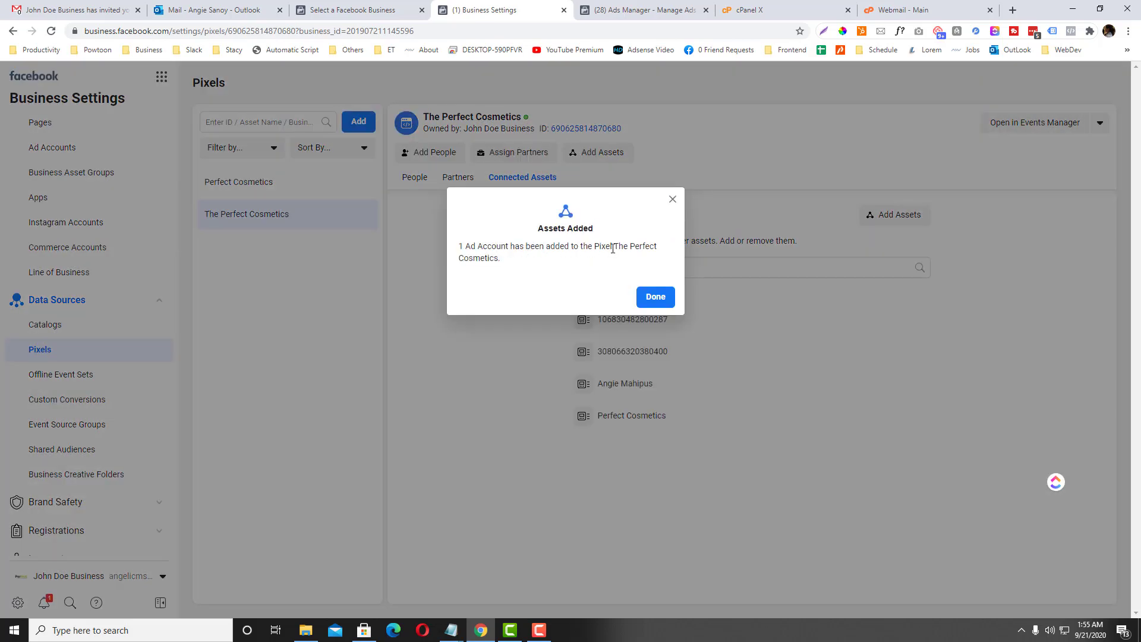
click(656, 297)
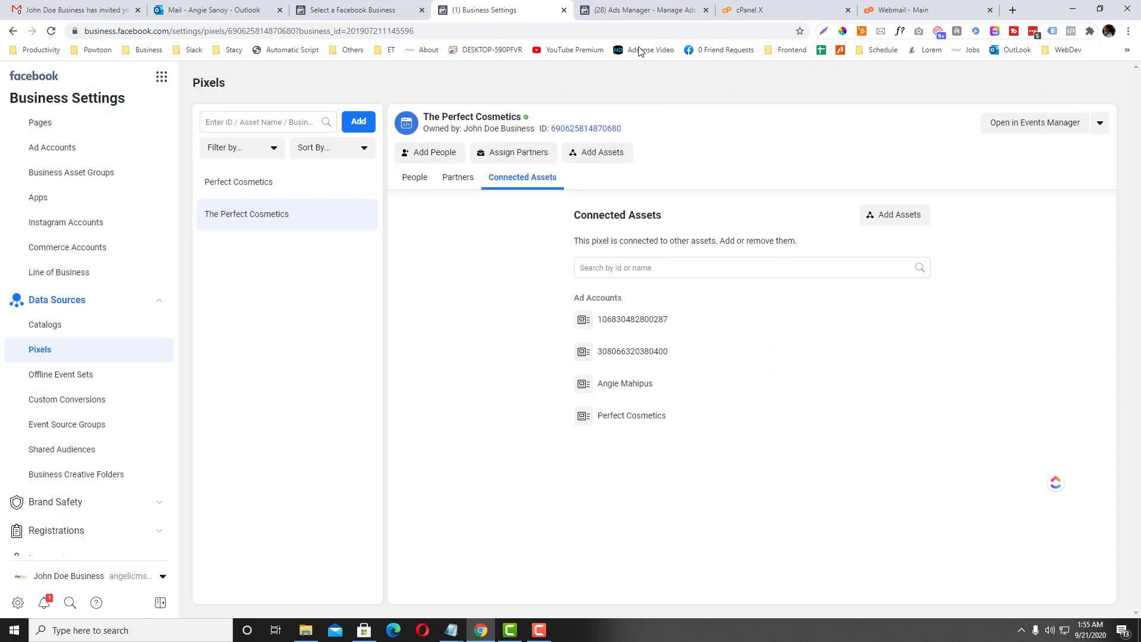
click(641, 10)
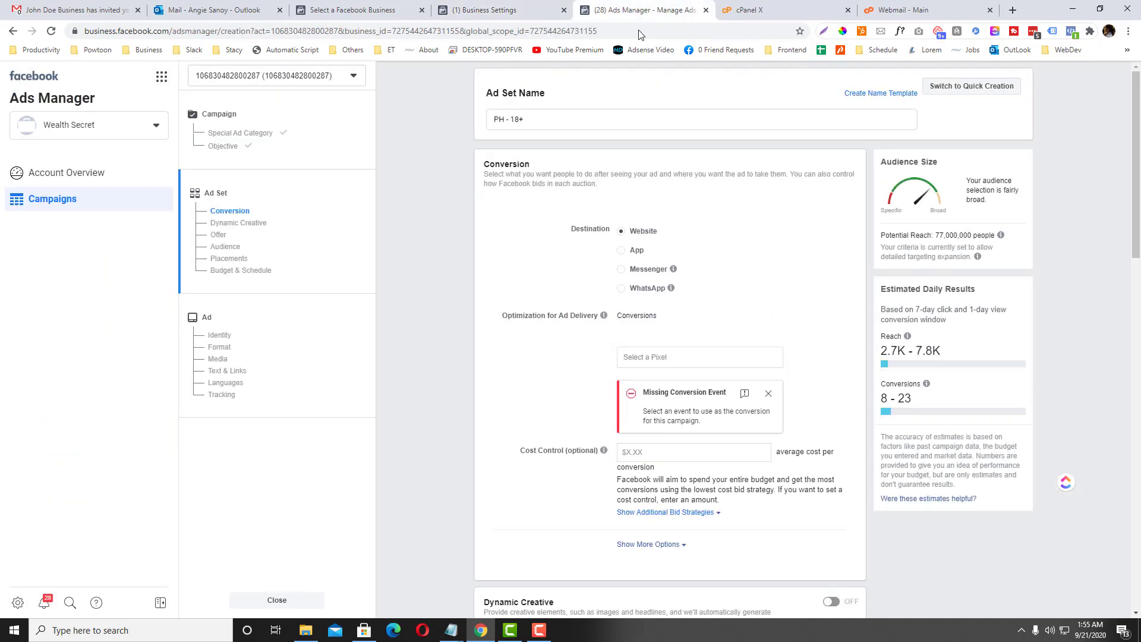
- Reload the campaign draft with F5, reselect the Conversions objective and continue to the ad set
click(679, 360)
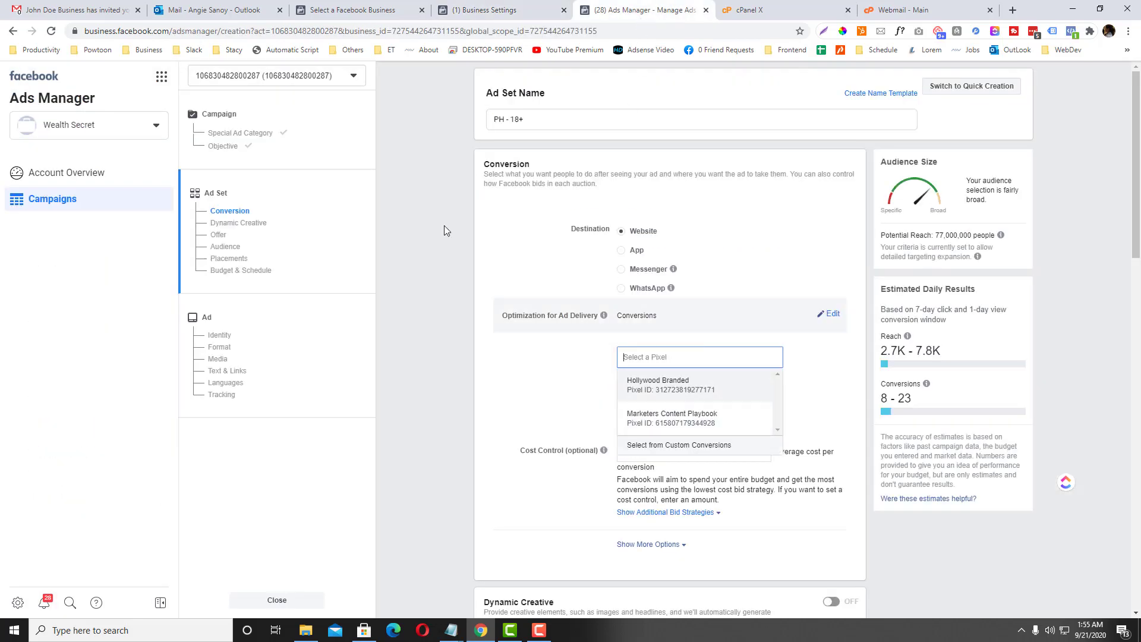
key(F5)
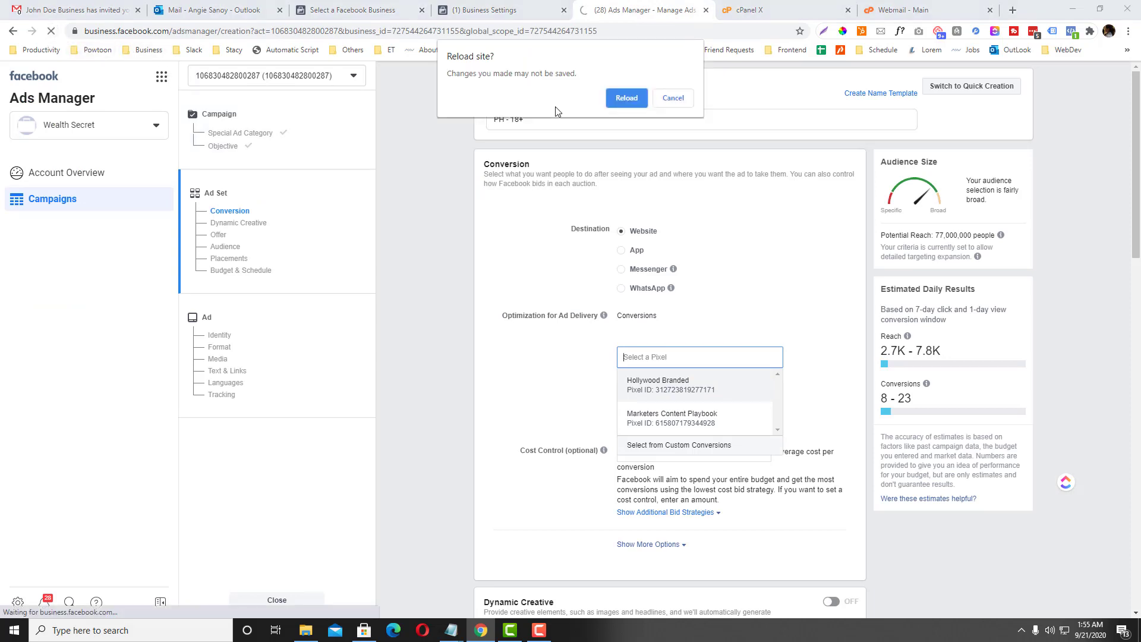
click(626, 99)
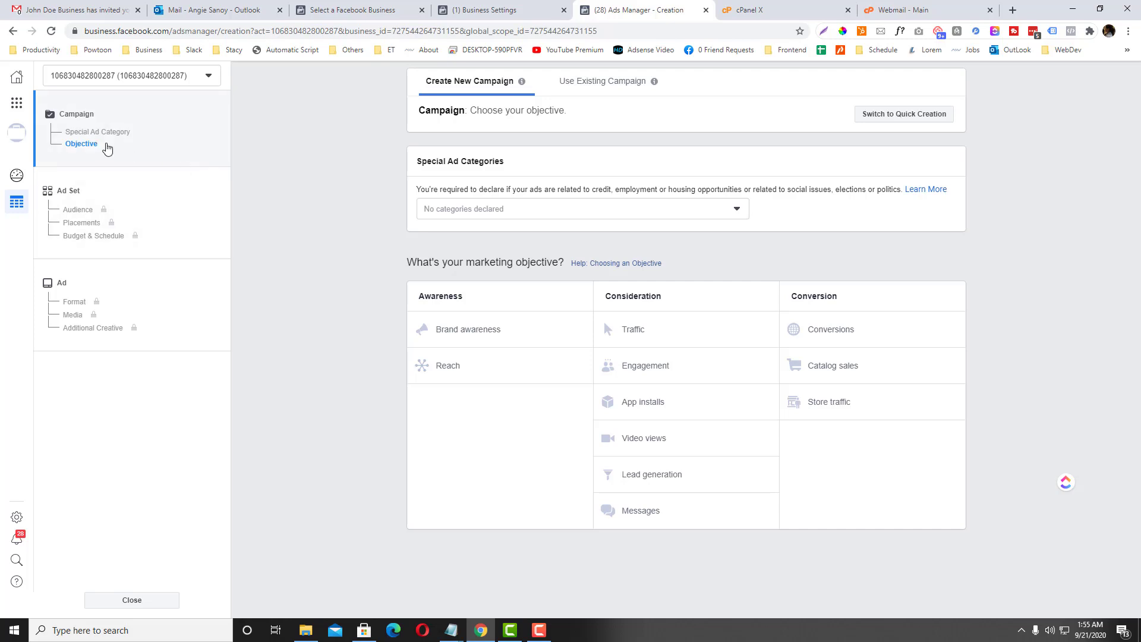
click(826, 330)
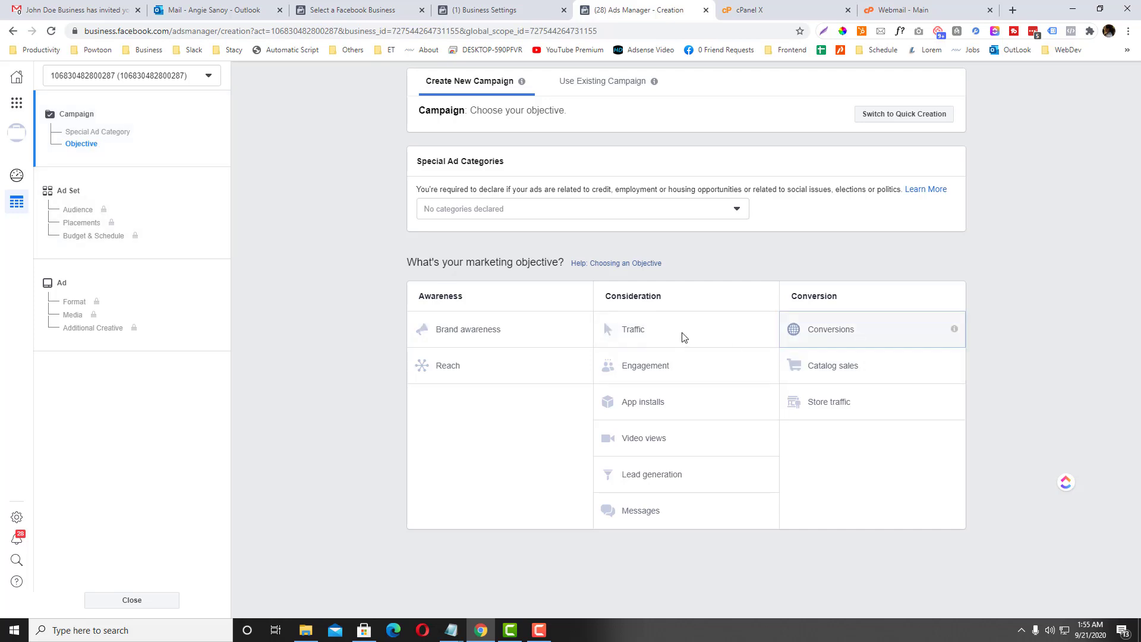
scroll(702, 323, down, 5)
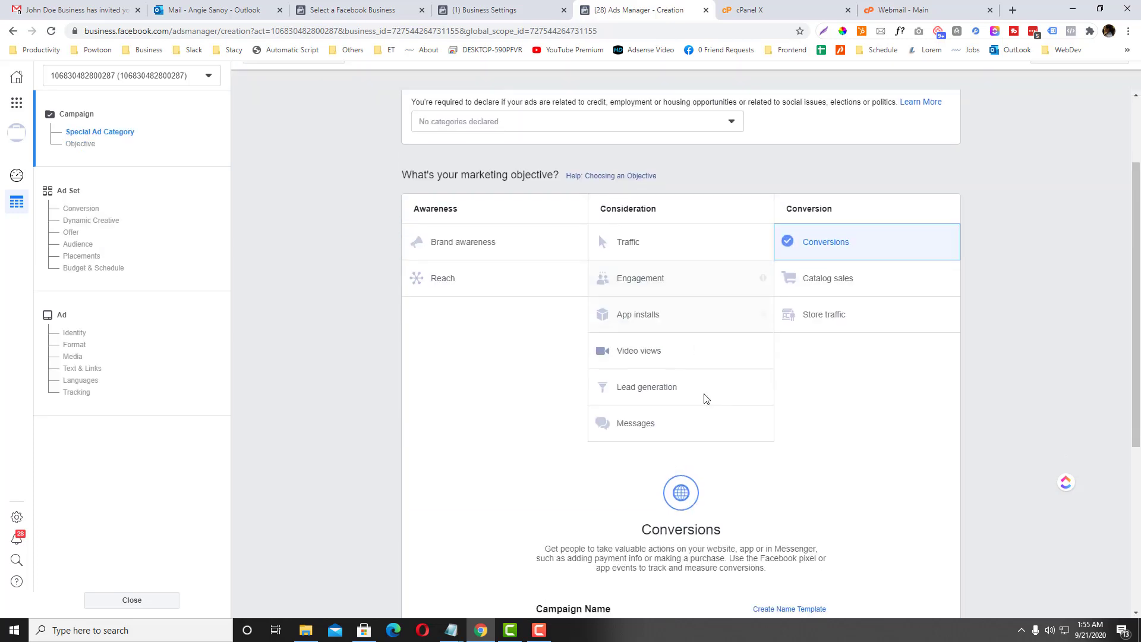
click(693, 506)
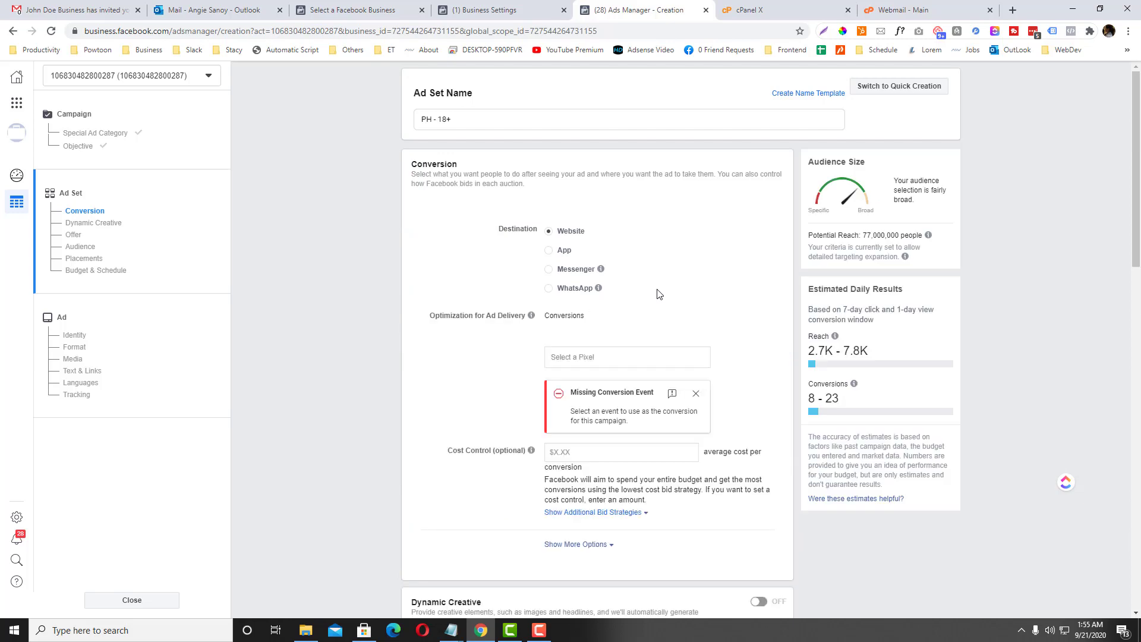
- Choose The Perfect Cosmetics from the ad set's Select a Pixel dropdown
scroll(641, 313, down, 1)
click(629, 301)
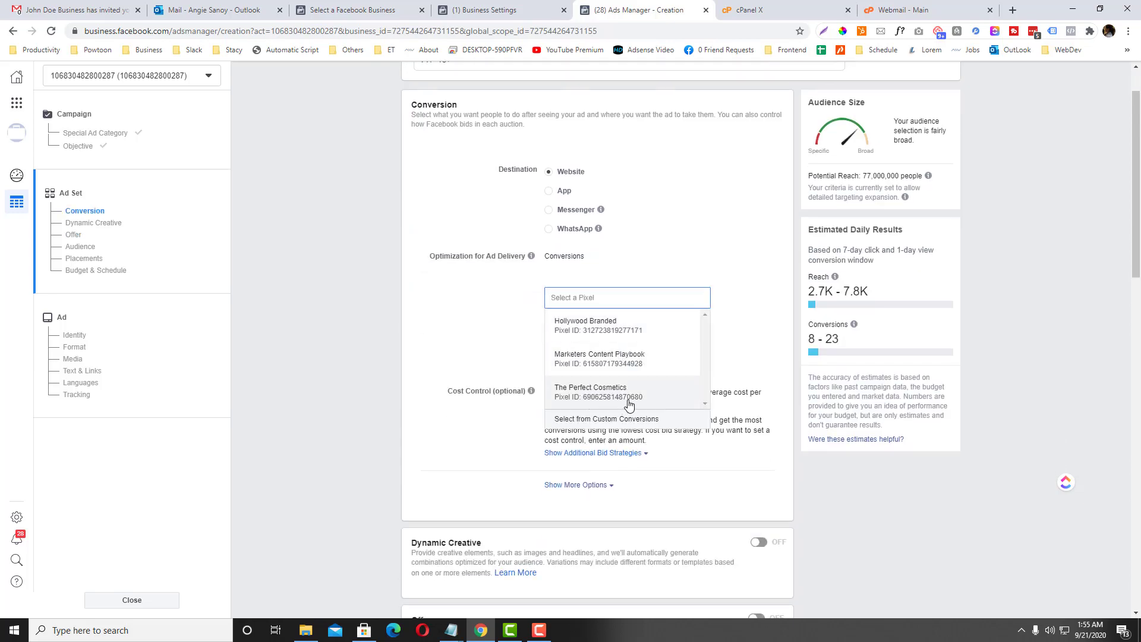
click(594, 392)
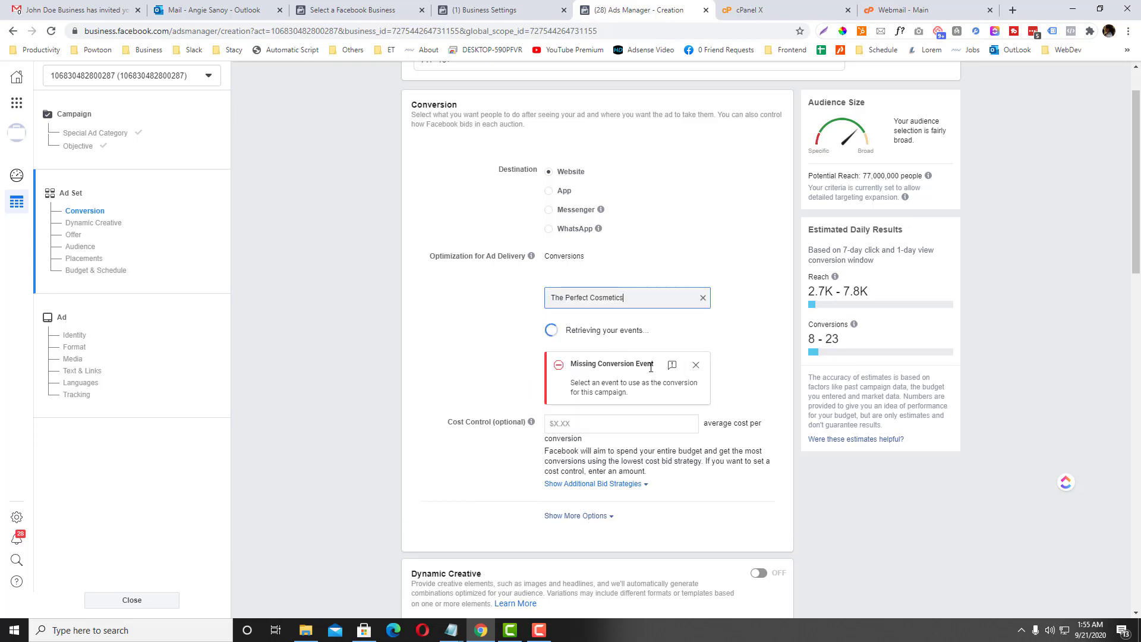
click(611, 295)
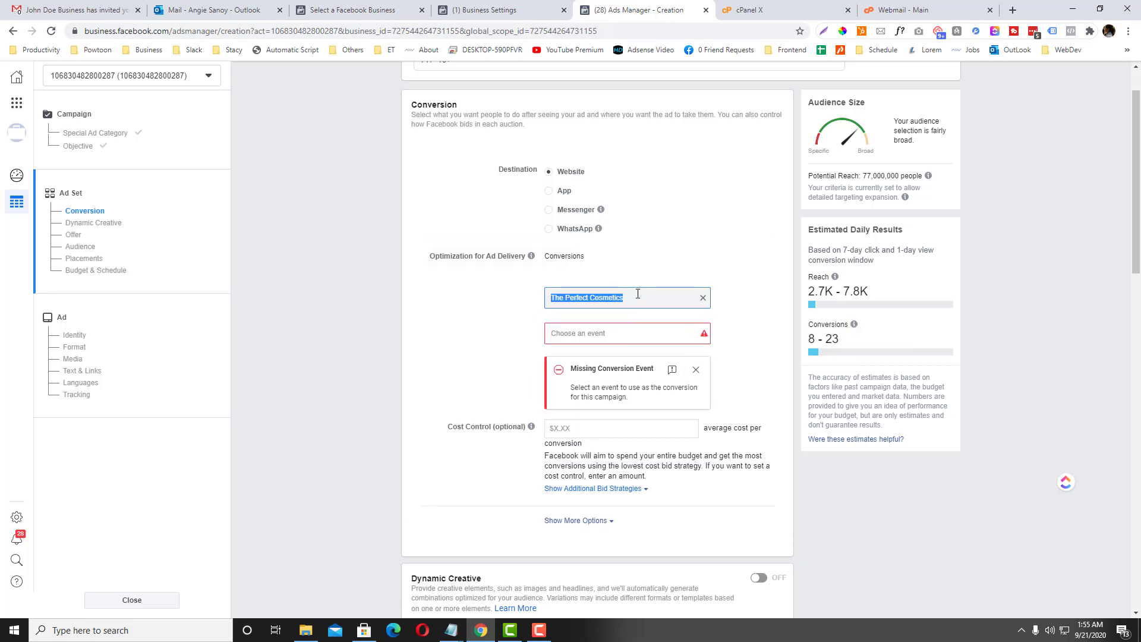
- After checking the Business Settings pixel page, reselect The Perfect Cosmetics as the ad set's pixel
click(505, 9)
key(ctrl+Tab)
click(445, 6)
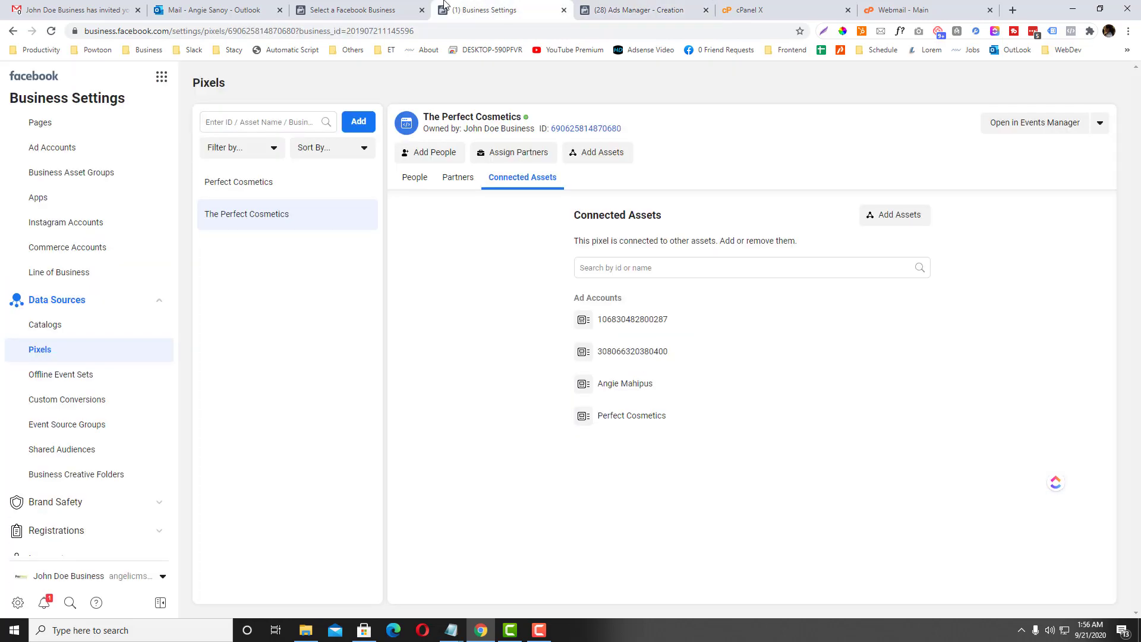
click(657, 10)
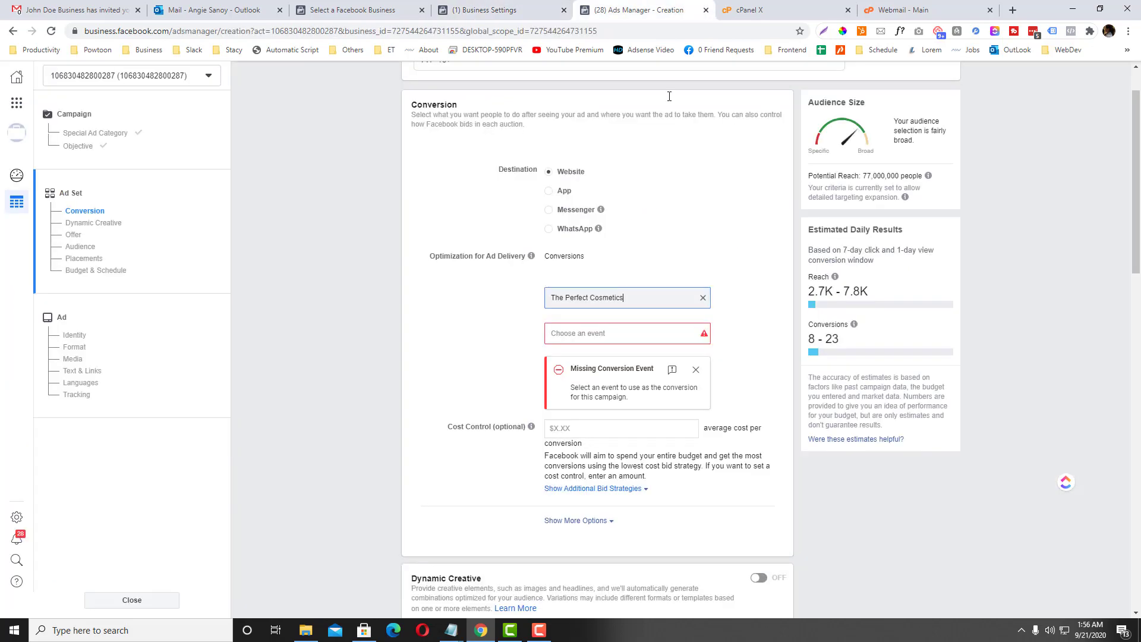
click(644, 295)
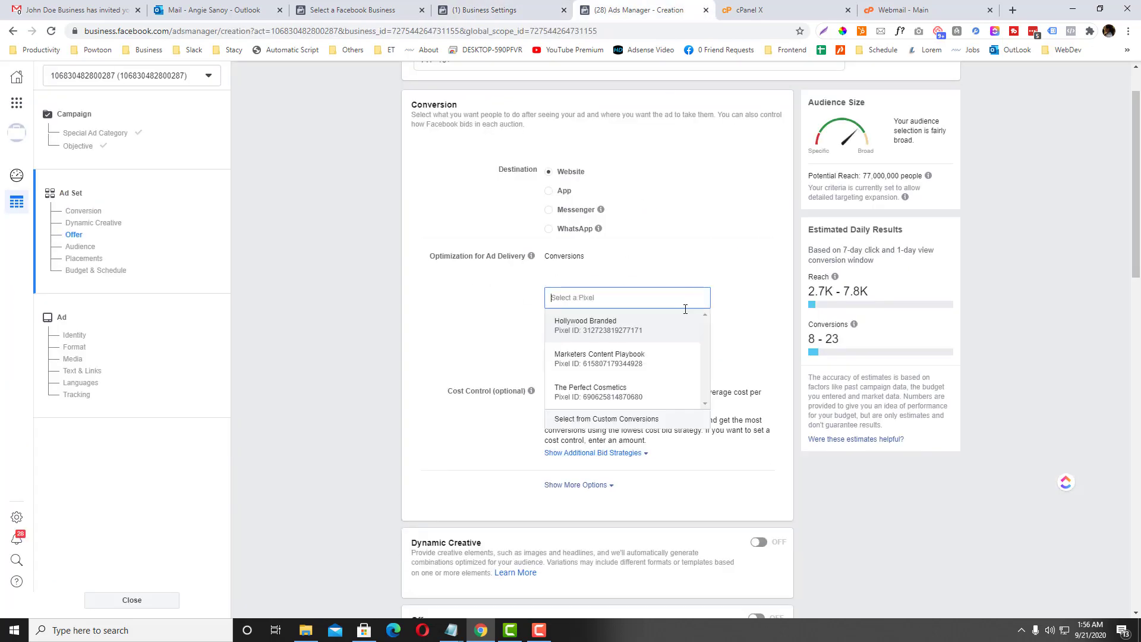
click(641, 405)
scroll(748, 352, down, 1)
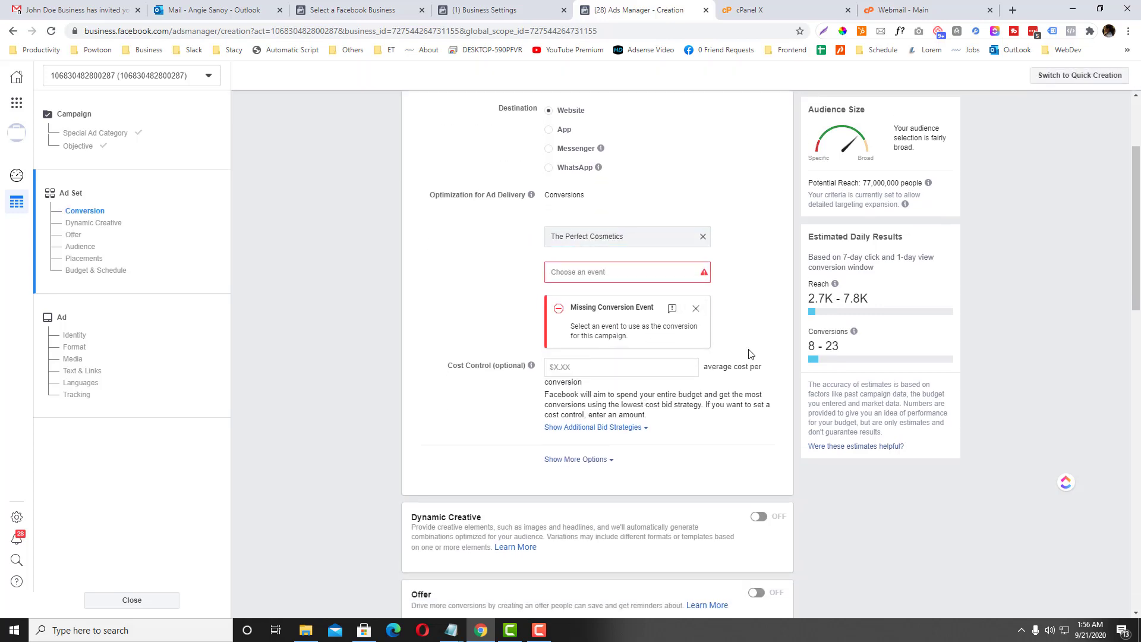
scroll(739, 349, down, 6)
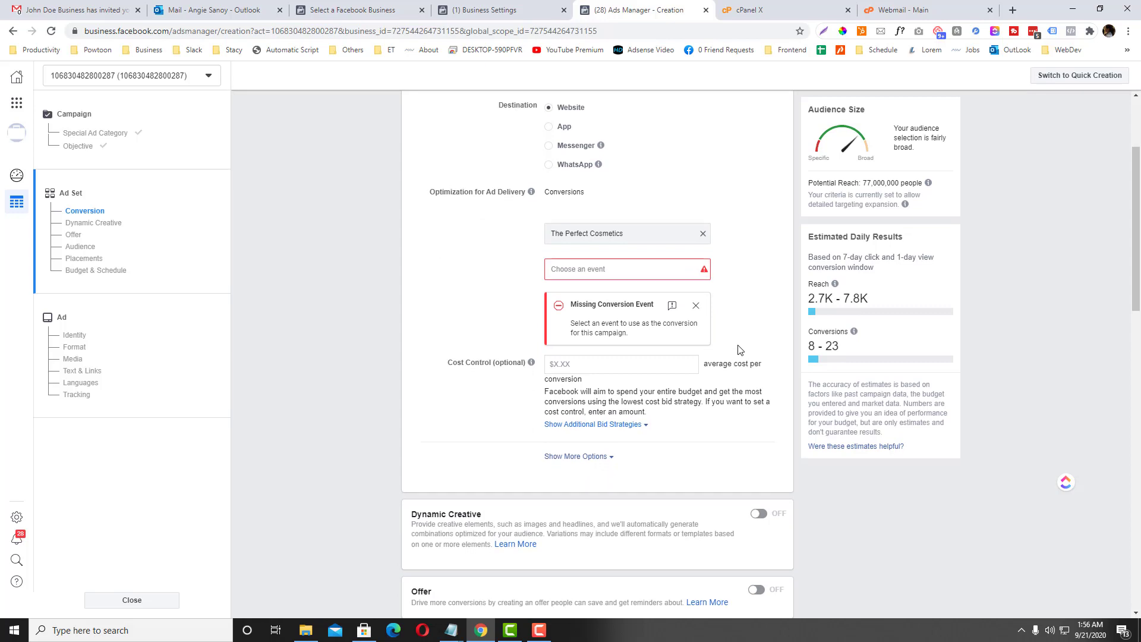